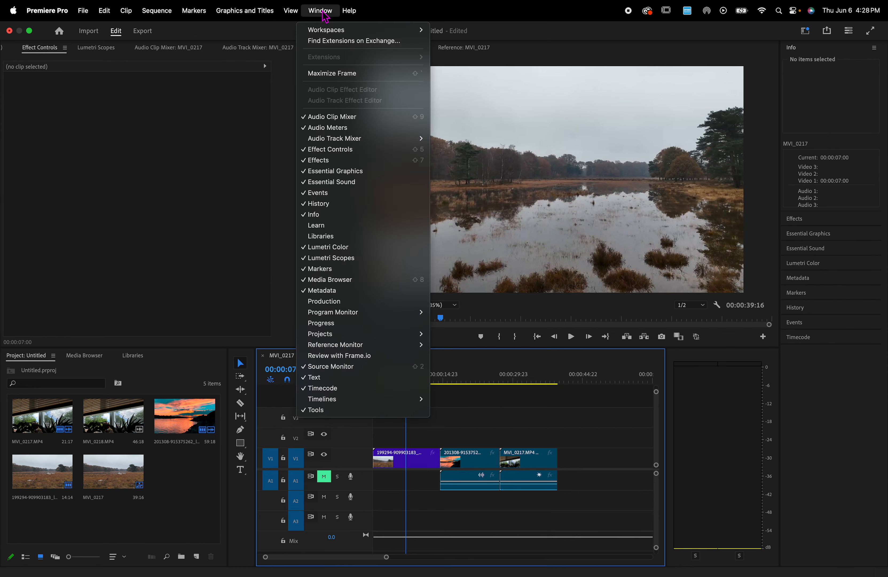
- Switch to the Color workspace
click(161, 168)
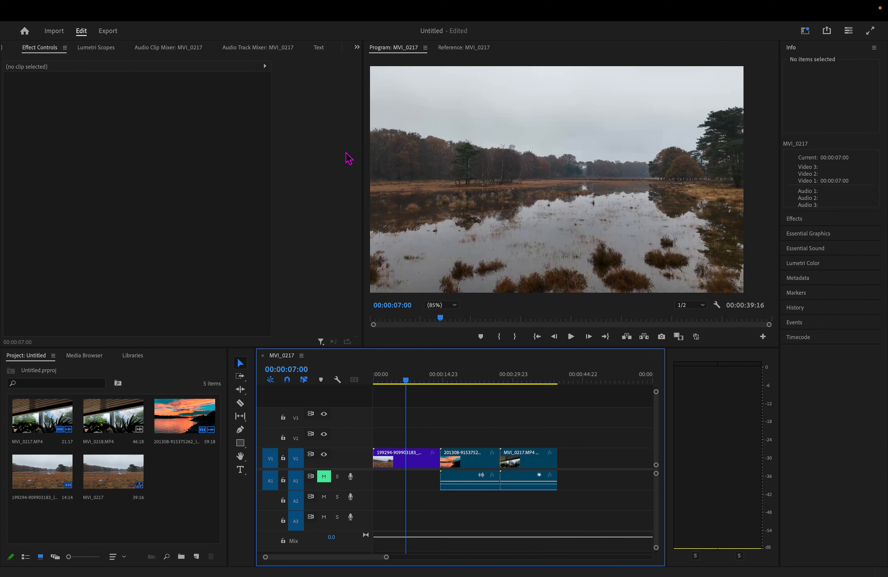
click(329, 11)
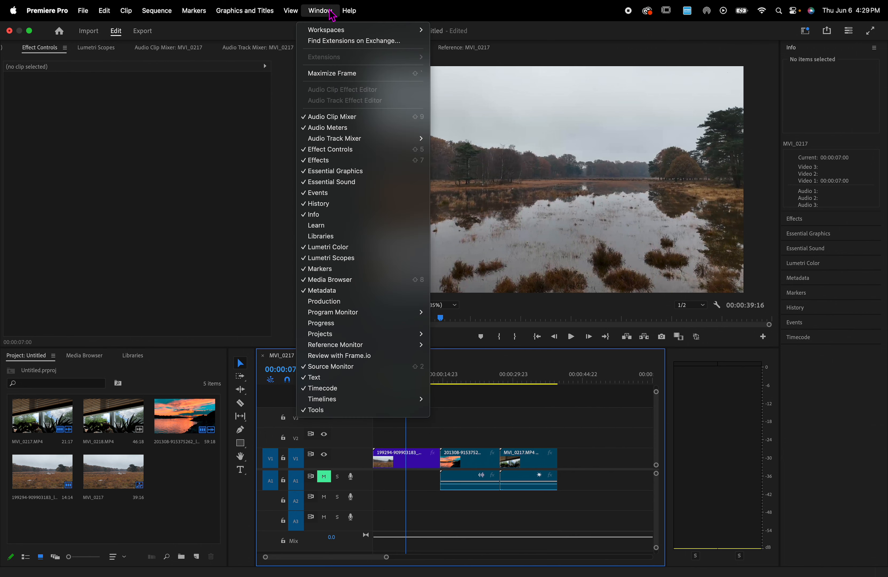
mouse_move(339, 32)
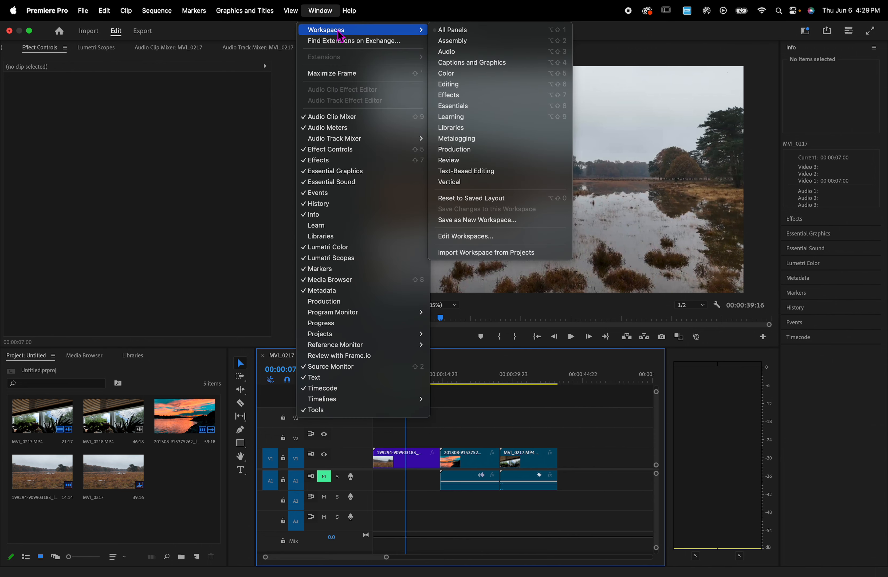
click(473, 84)
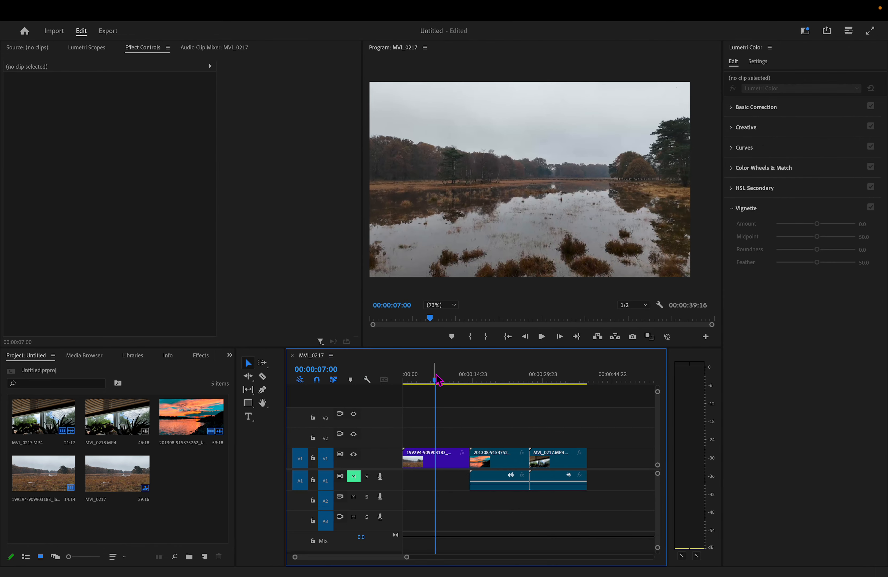
- Preview the clips in the sequence and park the playhead at 00:00:07:10 on the first clip
drag(437, 382, 565, 425)
drag(565, 383, 493, 379)
click(542, 339)
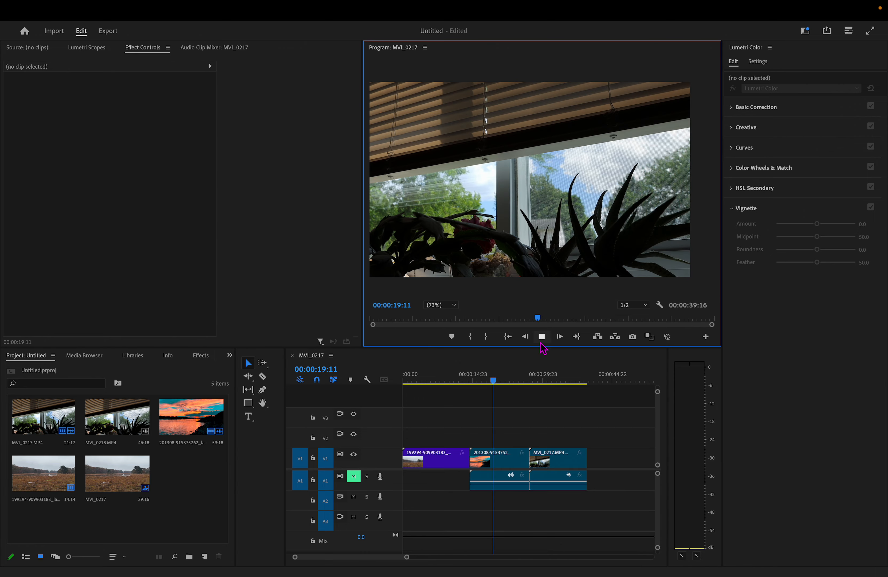
click(543, 339)
click(439, 383)
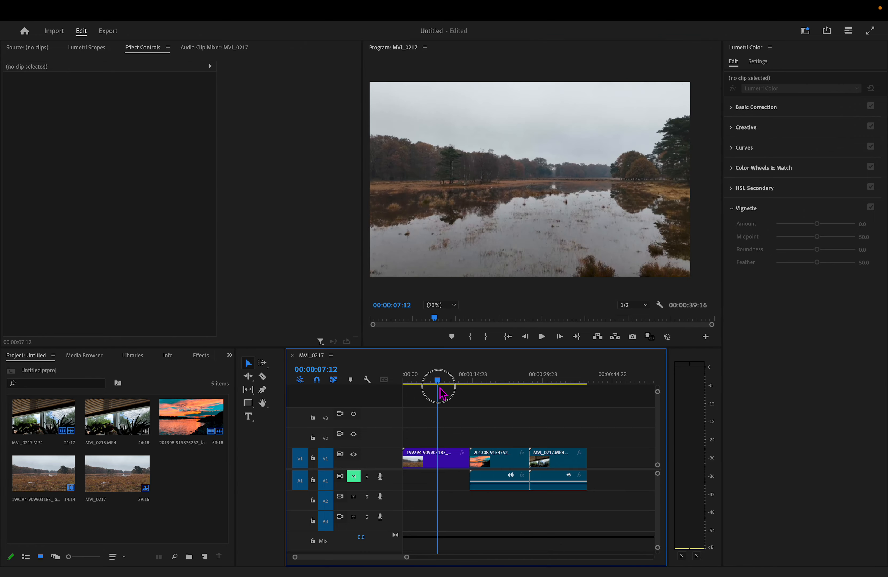
click(438, 388)
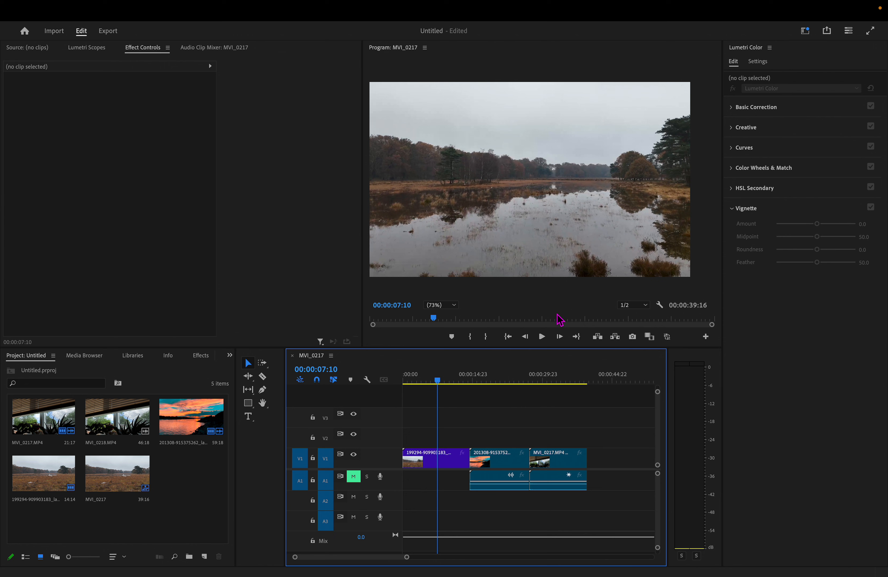
click(439, 384)
click(734, 110)
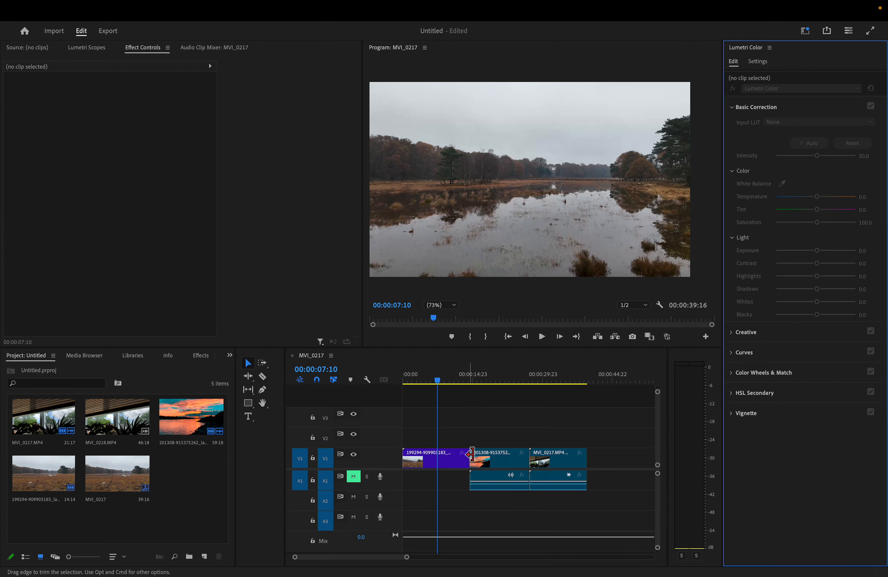
click(459, 469)
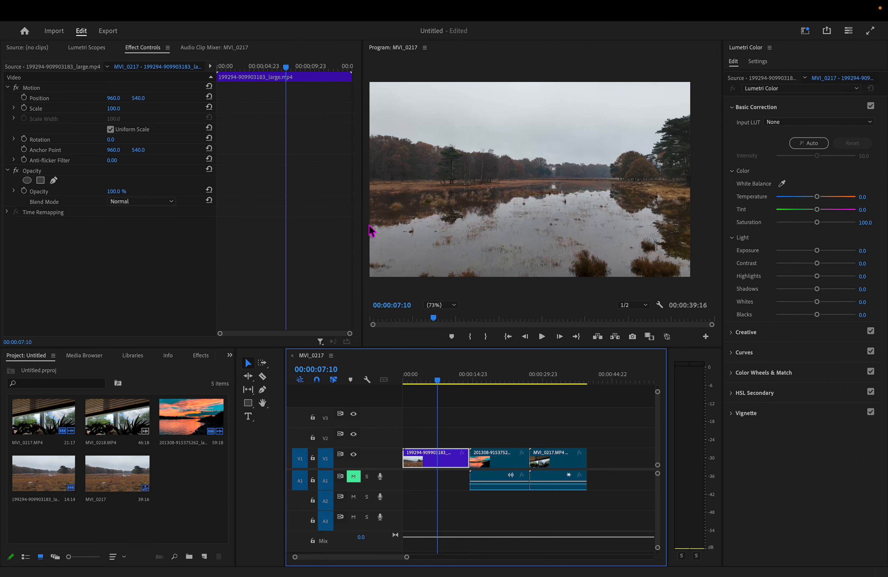
drag(363, 221, 293, 218)
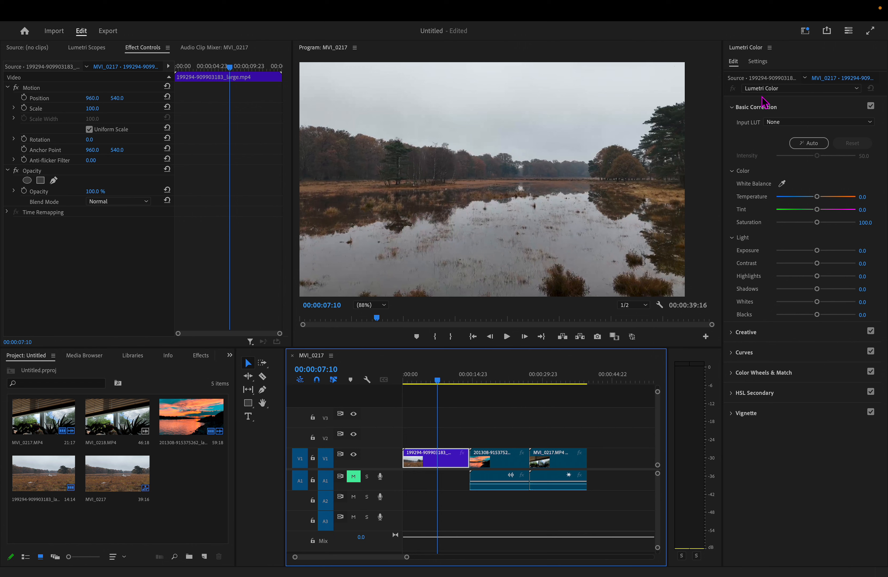
click(781, 123)
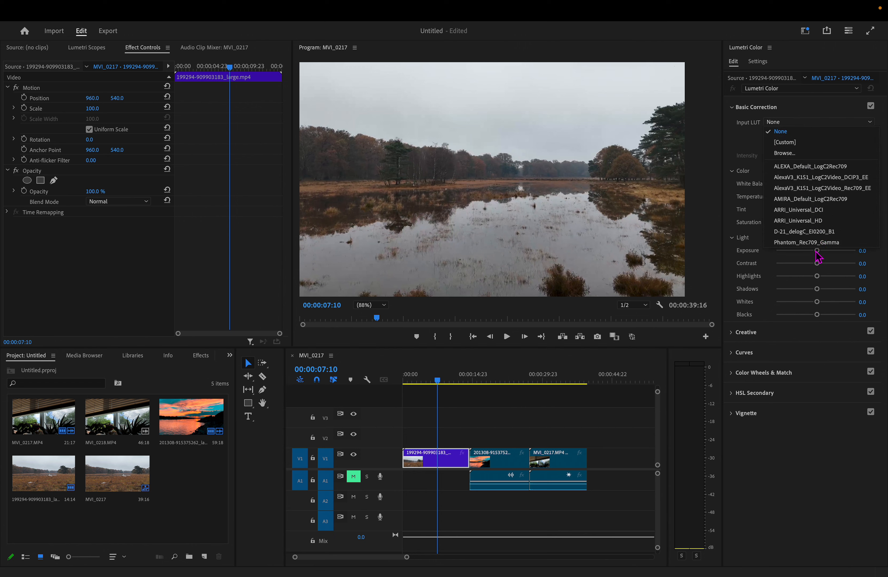
click(750, 147)
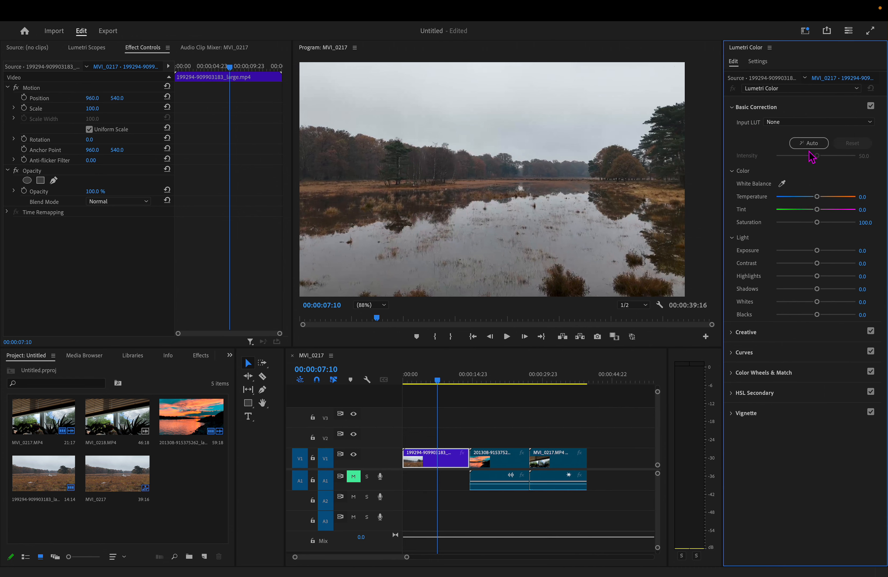
- Try the automatic Basic Correction on the first clip with intensity up to 100, and reset it
click(809, 142)
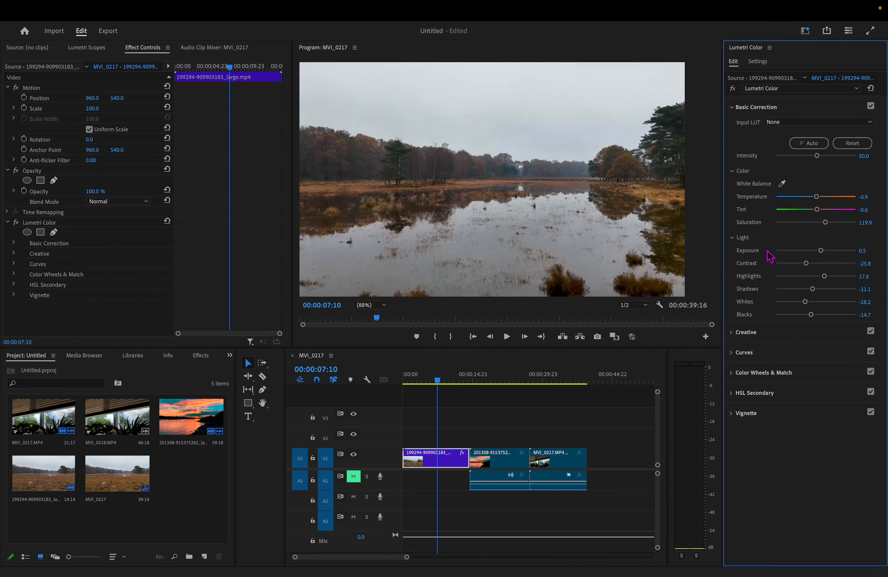
click(853, 144)
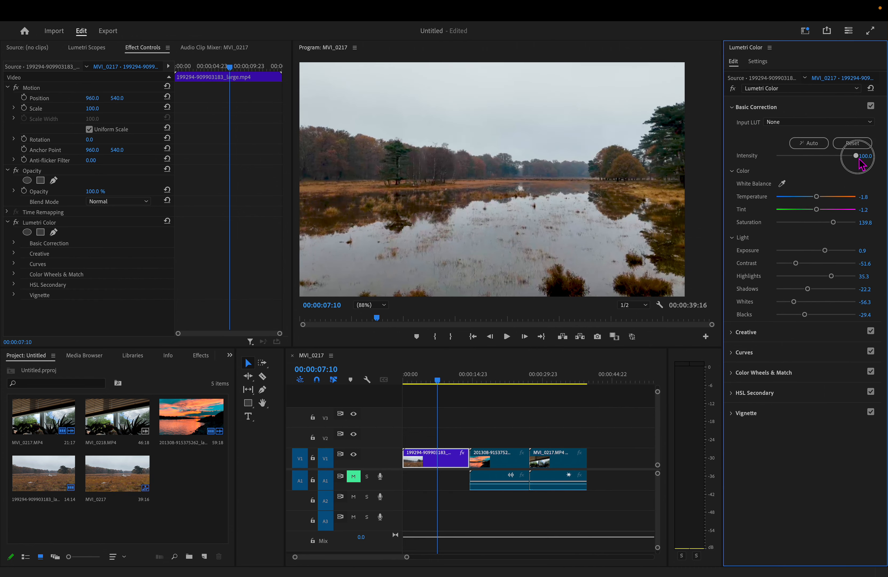
drag(774, 157, 805, 157)
click(858, 147)
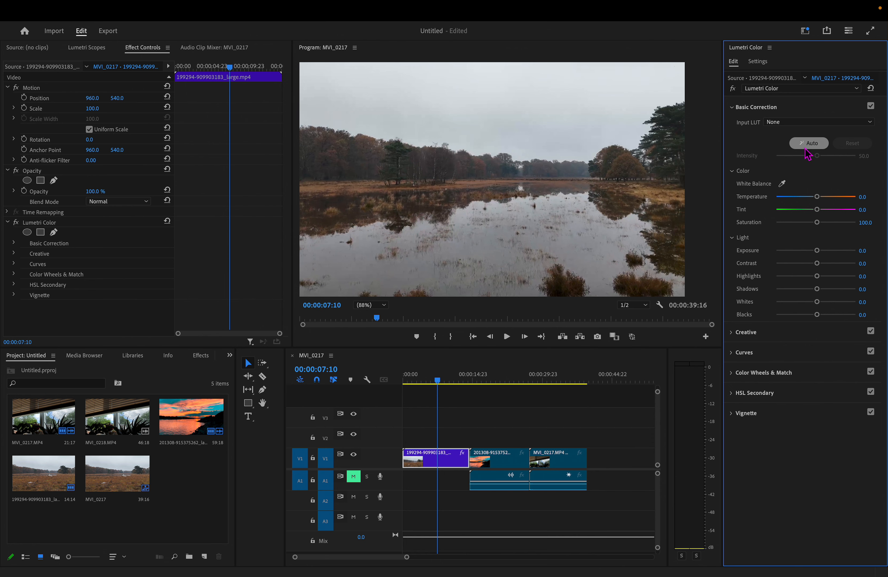
- Try setting the first clip's white balance by sampling the sky, and reset the correction
click(783, 184)
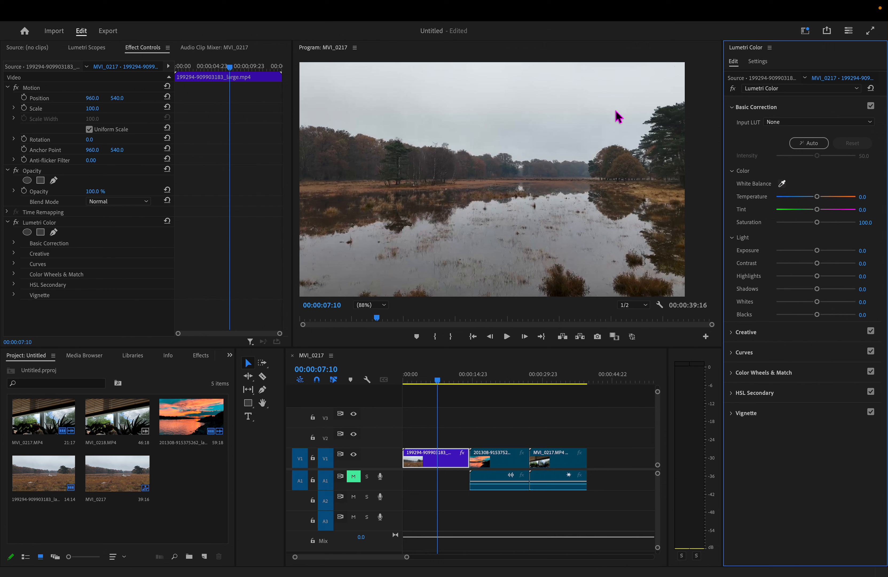
click(613, 124)
click(581, 89)
click(856, 144)
click(666, 100)
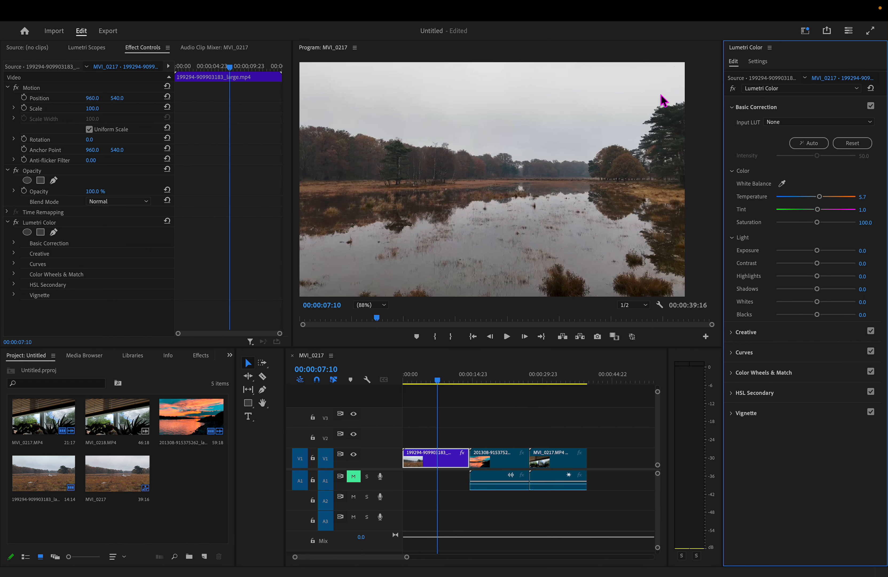
click(860, 145)
- Sample the sky near the frame's upper-left corner as the first clip's white balance reference
click(782, 183)
click(356, 81)
mouse_move(820, 199)
mouse_down()
mouse_move(794, 200)
mouse_move(841, 203)
mouse_move(804, 204)
mouse_move(830, 203)
mouse_move(819, 206)
mouse_up()
- Try Temperature values of -80.2 and 100 on the sunset clip, and return it to 0
drag(442, 393, 494, 412)
click(521, 466)
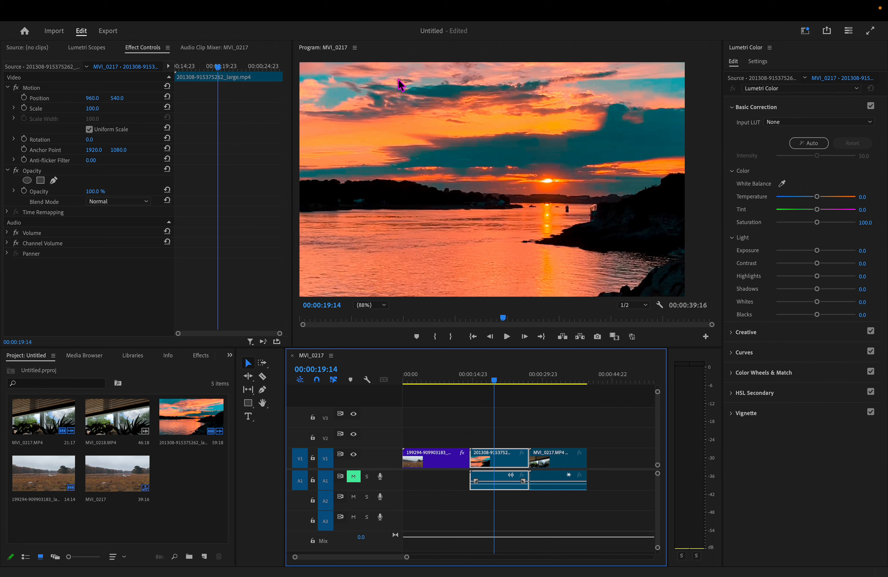
drag(817, 197, 781, 202)
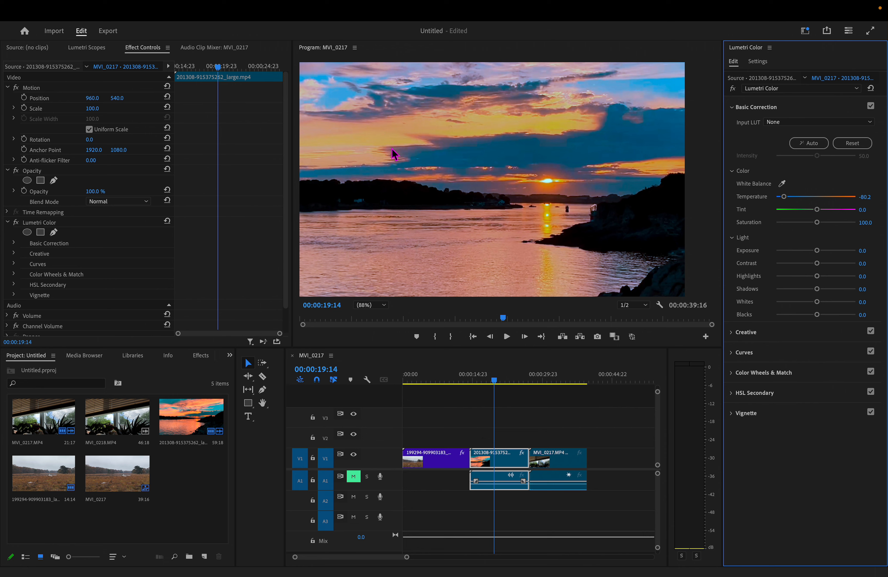
drag(784, 197, 845, 200)
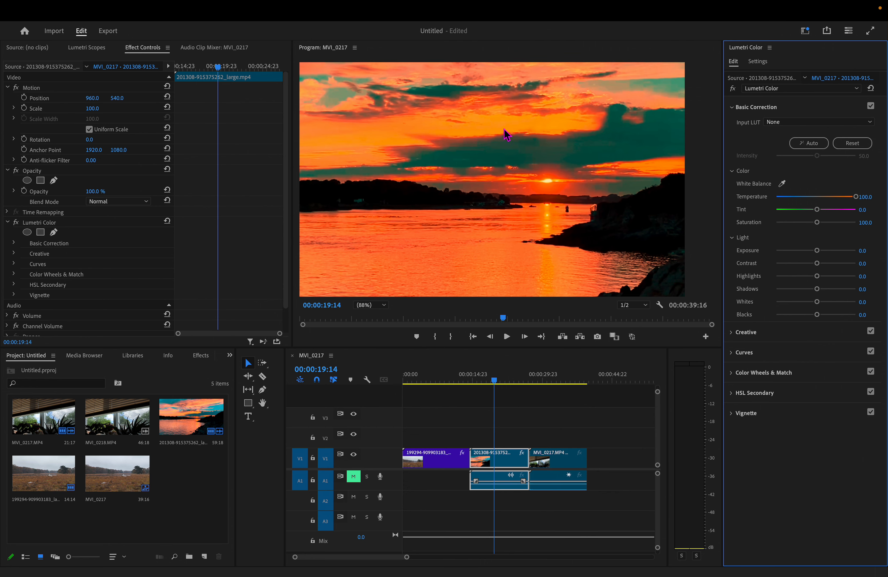
drag(855, 198, 817, 213)
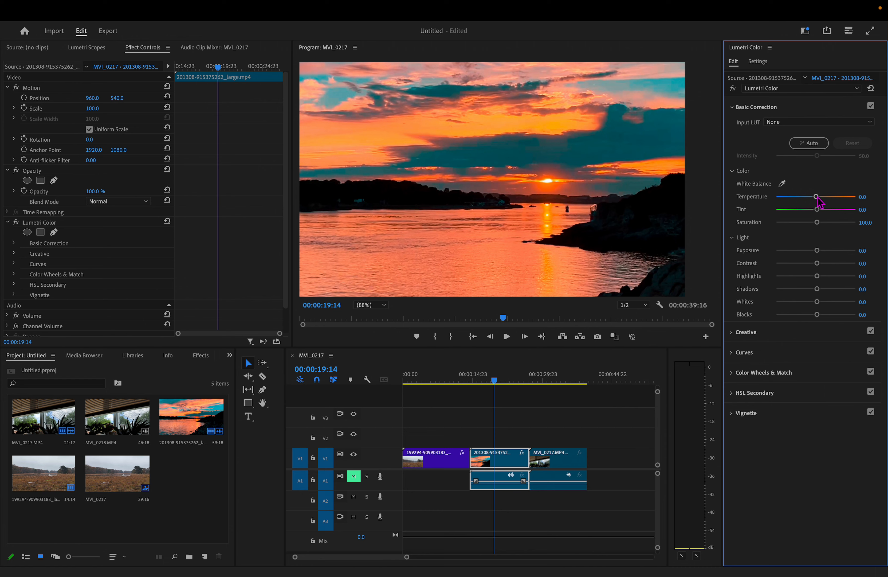
- Compare warmer and cooler Temperature values down to -96.3 on the sunset clip, and set it back to 0
drag(817, 196, 837, 204)
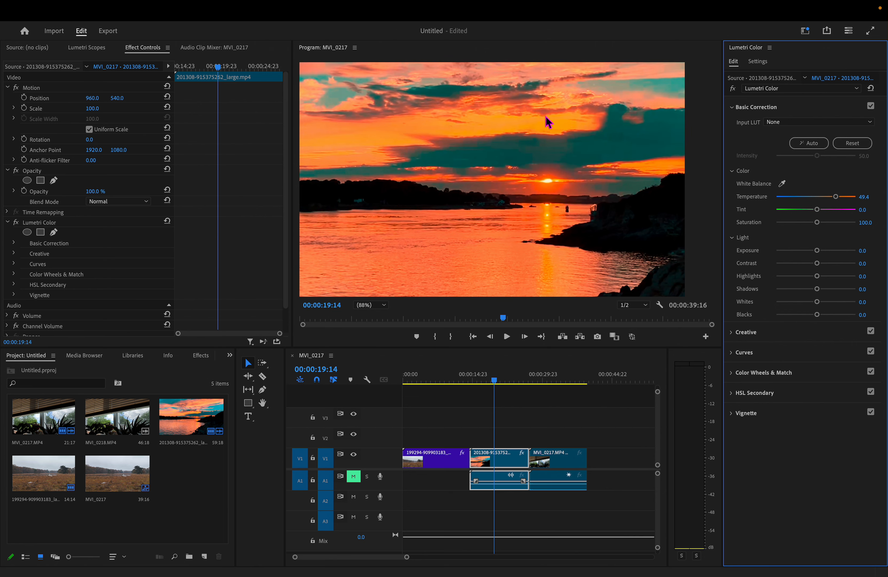
drag(838, 203, 778, 202)
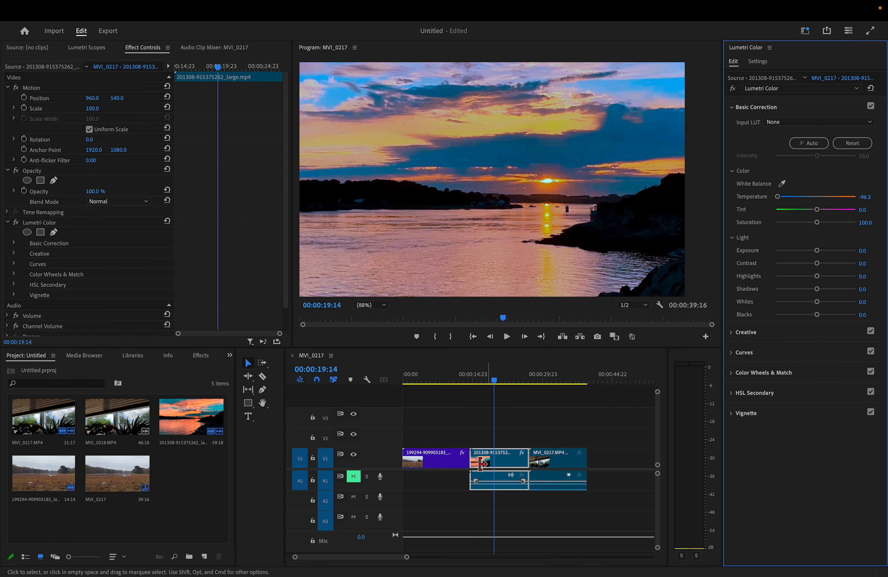
click(820, 199)
click(878, 197)
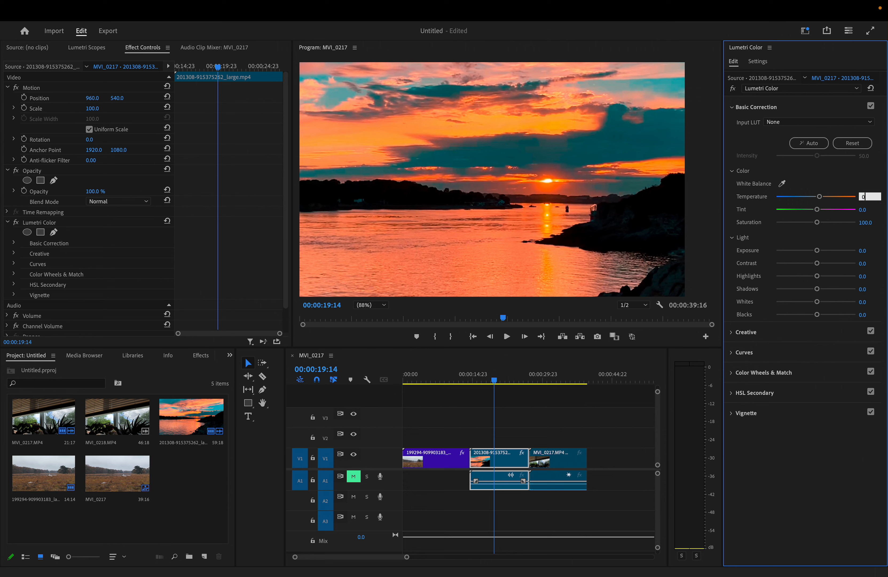
text(0)
key(Return)
- Go back to the first clip, try warmer Temperature values such as 48.1, and reset Temperature to 0
drag(503, 379, 424, 425)
drag(817, 197, 847, 203)
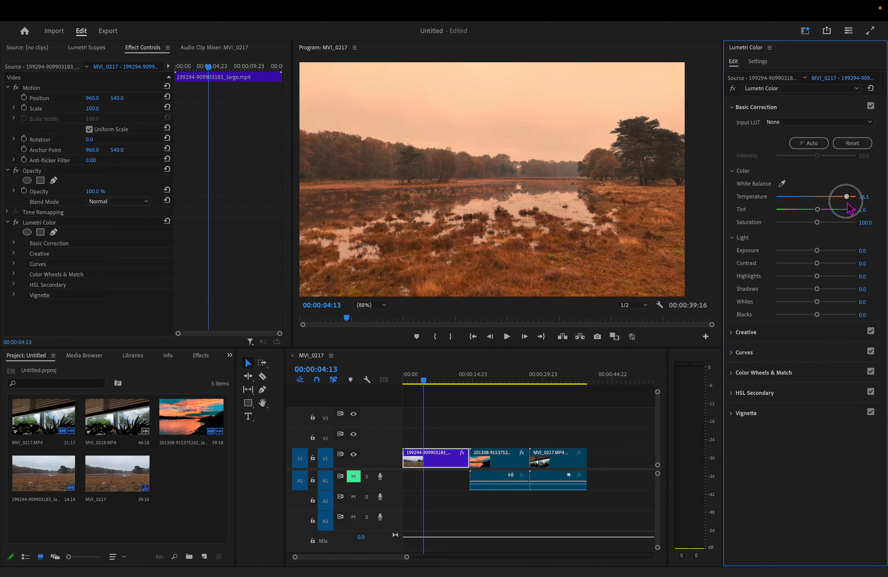
drag(847, 196, 835, 197)
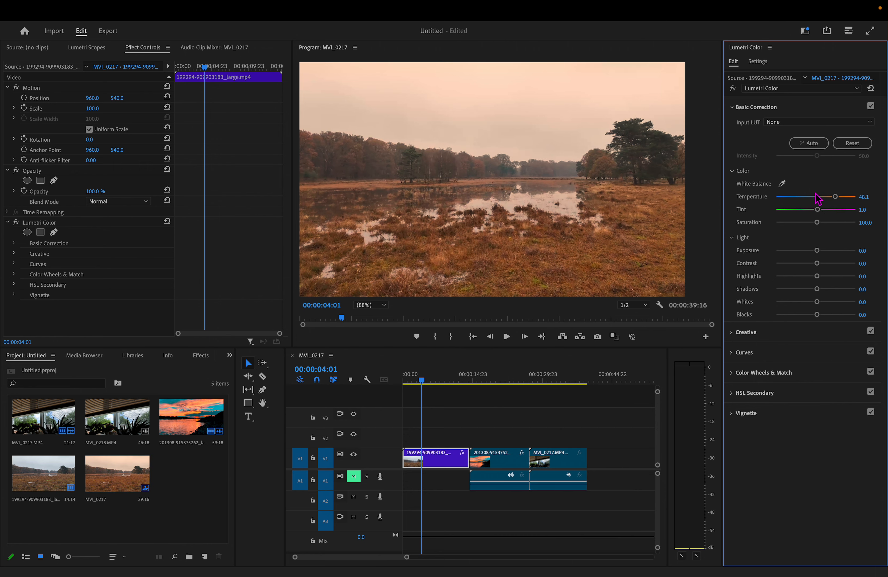
double_click(817, 197)
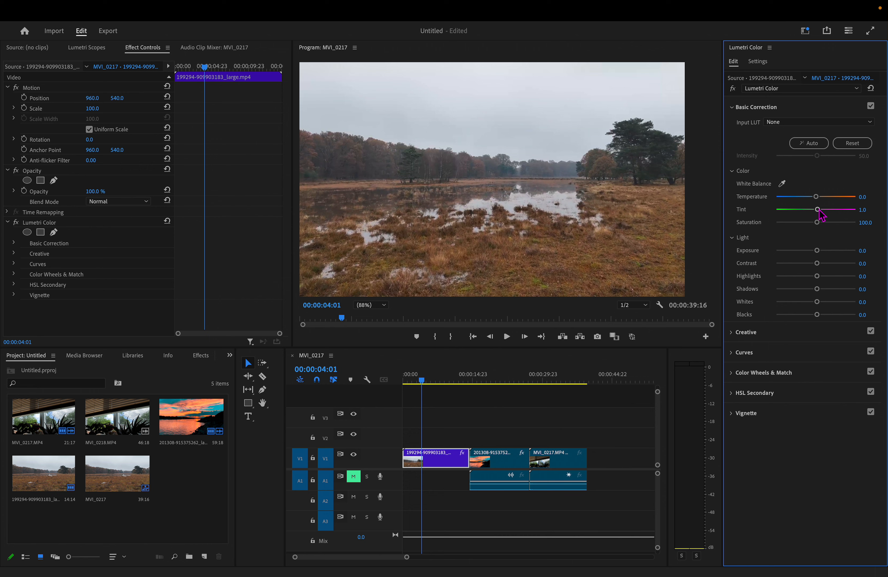
- Try a stronger magenta Tint on the first clip, and set Tint to 0
drag(818, 211, 839, 215)
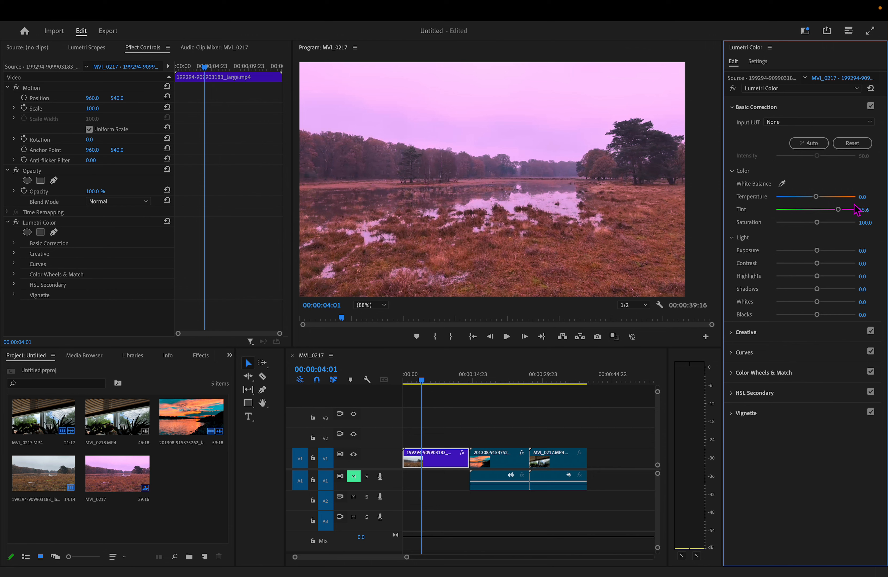
drag(842, 212, 819, 221)
click(863, 211)
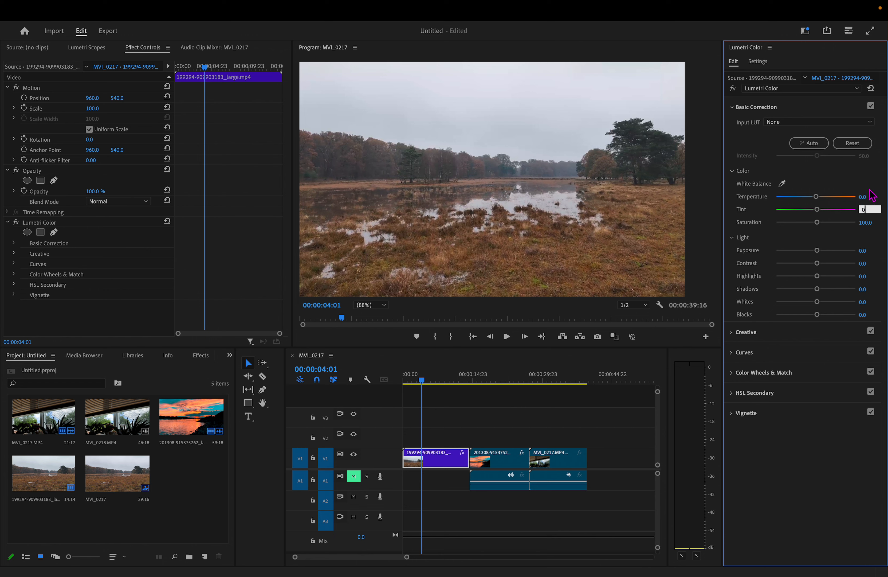
text(0)
click(871, 176)
- Try Saturation values of 0 and 169.1 on the first clip, and return Saturation to 100
drag(817, 224, 772, 228)
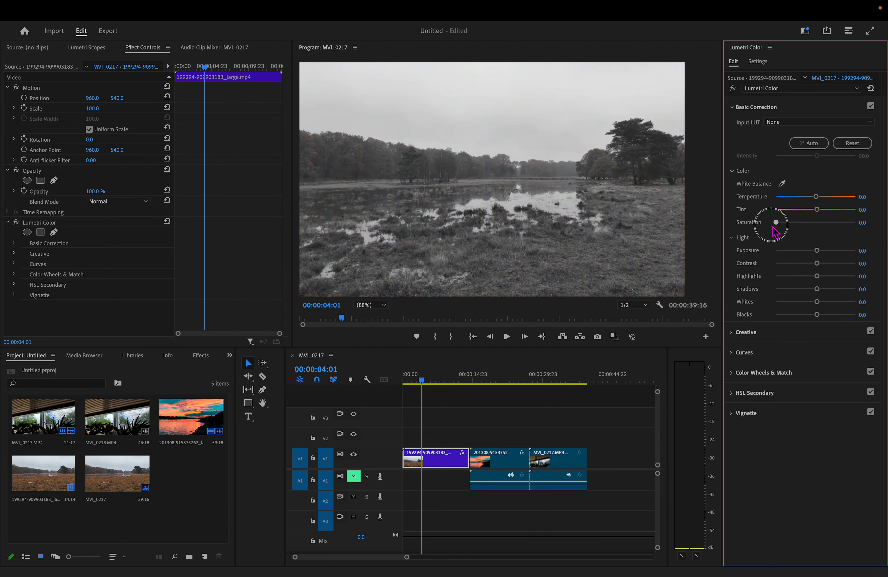
drag(778, 224, 845, 233)
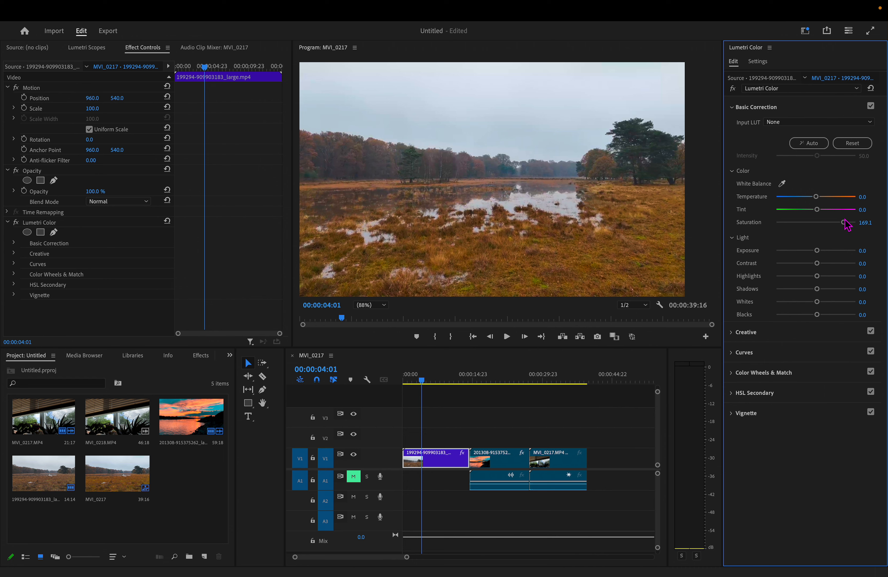
drag(851, 226, 864, 231)
drag(846, 223, 756, 227)
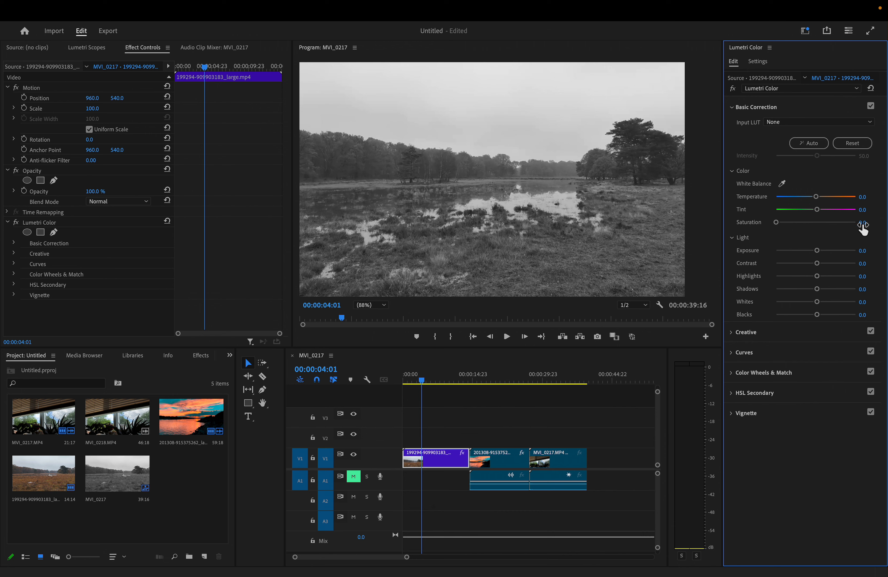
click(814, 223)
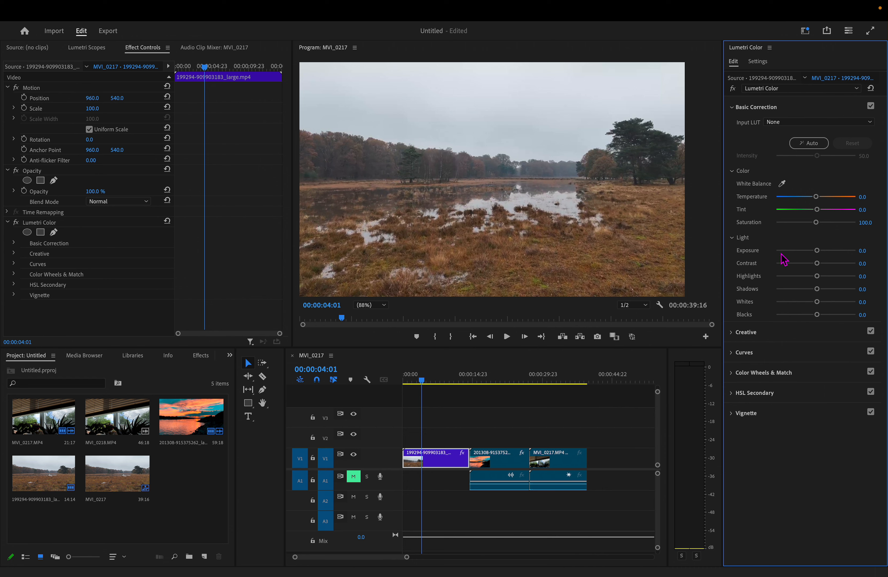
- Try Contrast values of -100 and 100 on the first clip, and set Contrast back to 0
drag(820, 257, 862, 267)
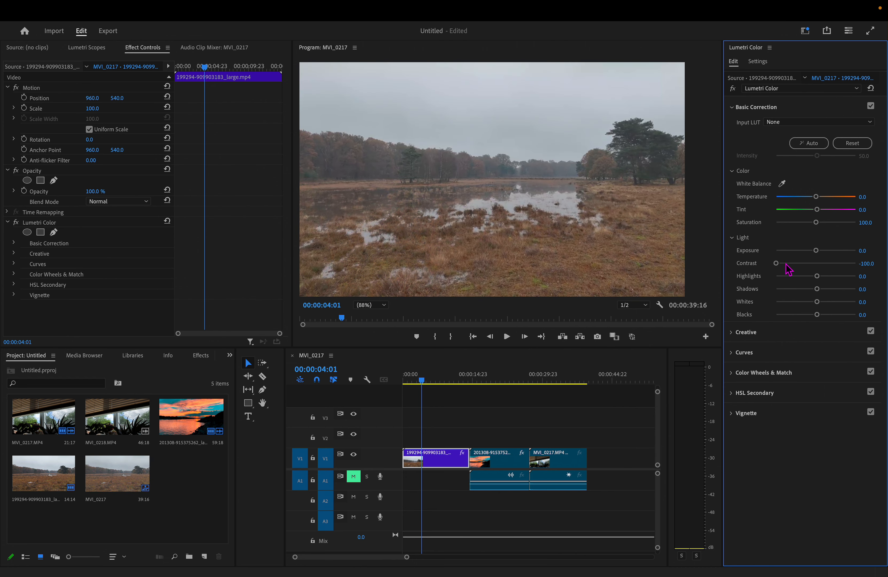
drag(777, 263, 858, 265)
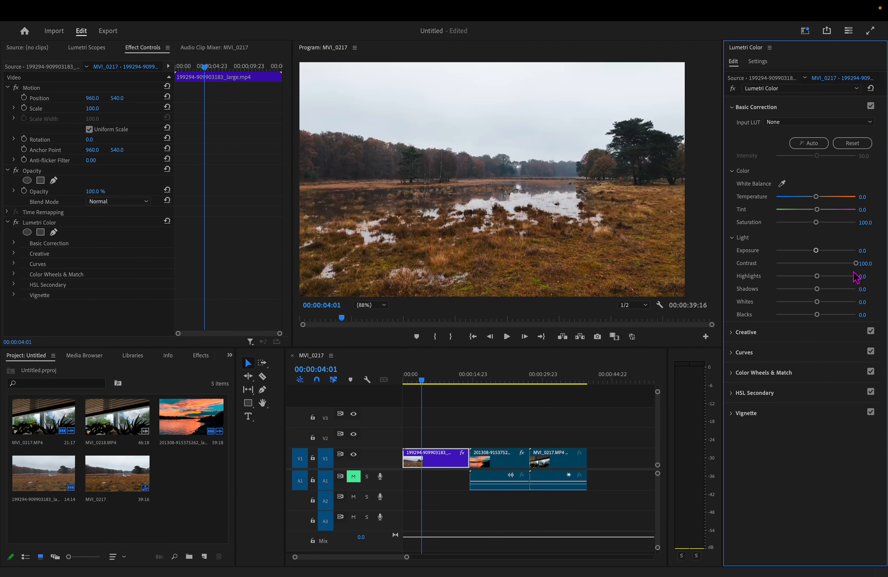
drag(856, 267, 817, 274)
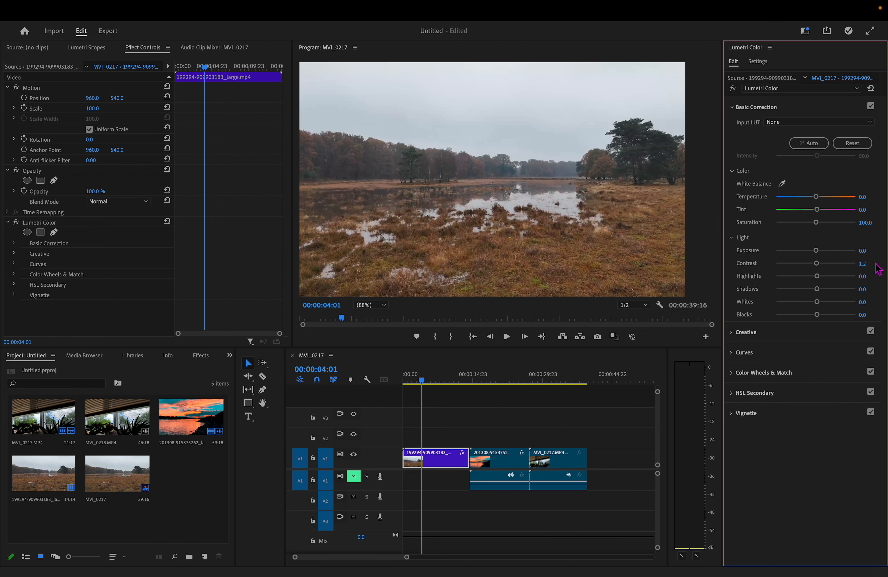
click(864, 263)
text(0)
key(Return)
- Adjust the first clip's light settings to Highlights 4.9, Shadows 2.5, Whites 6.2 and Blacks 0
drag(819, 277, 794, 284)
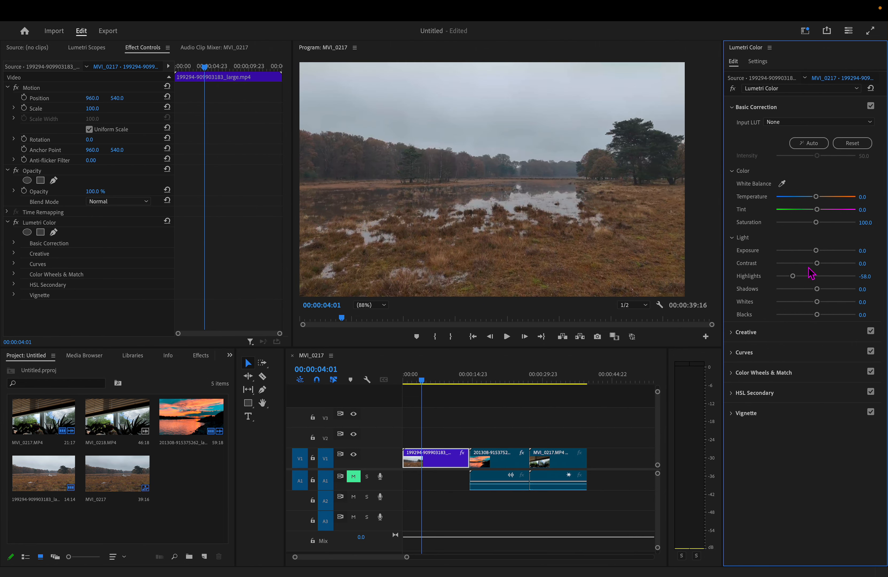
drag(800, 285, 868, 303)
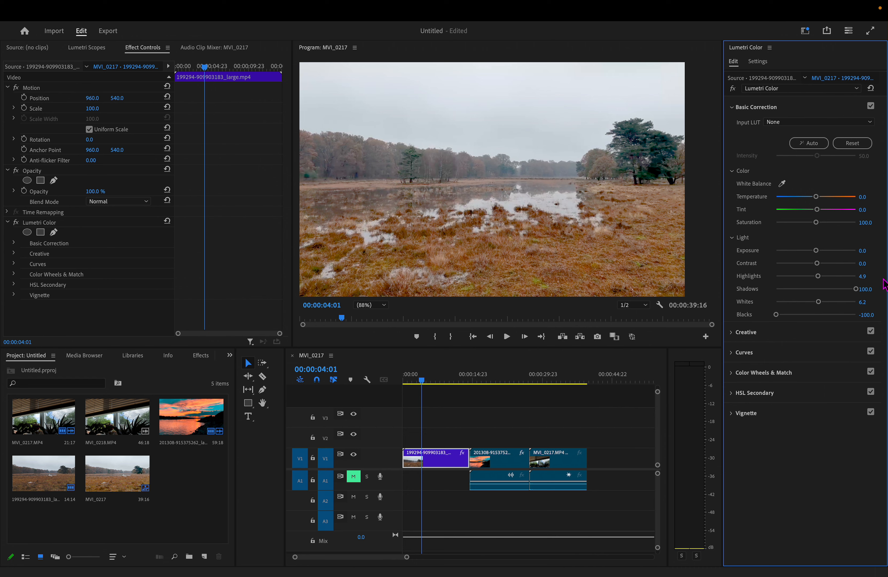
drag(856, 289, 817, 288)
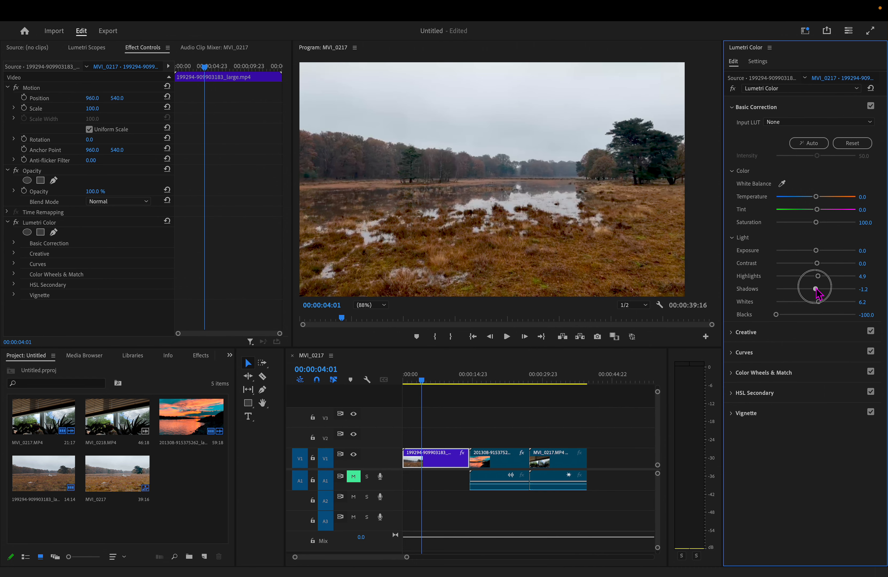
click(817, 315)
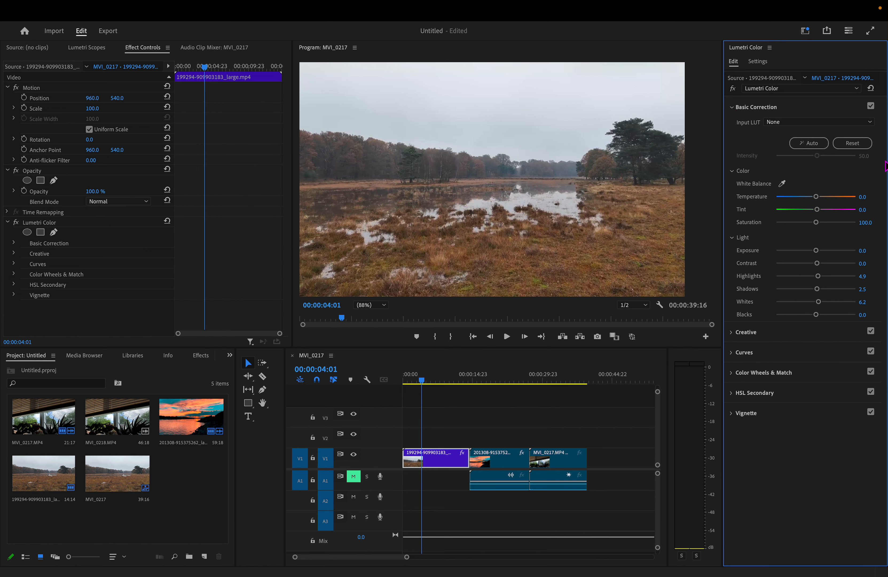
- Compare the first clip with Basic Correction off and on, and set Temperature to 45.7, Exposure to -0.5 and Contrast to 53.1
click(871, 107)
click(871, 106)
click(845, 196)
drag(845, 197, 835, 196)
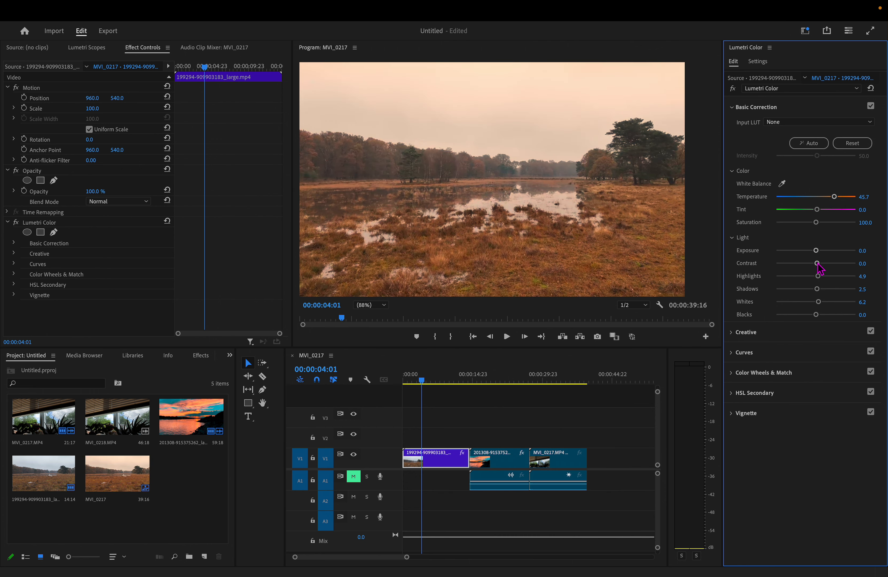
drag(816, 251, 838, 273)
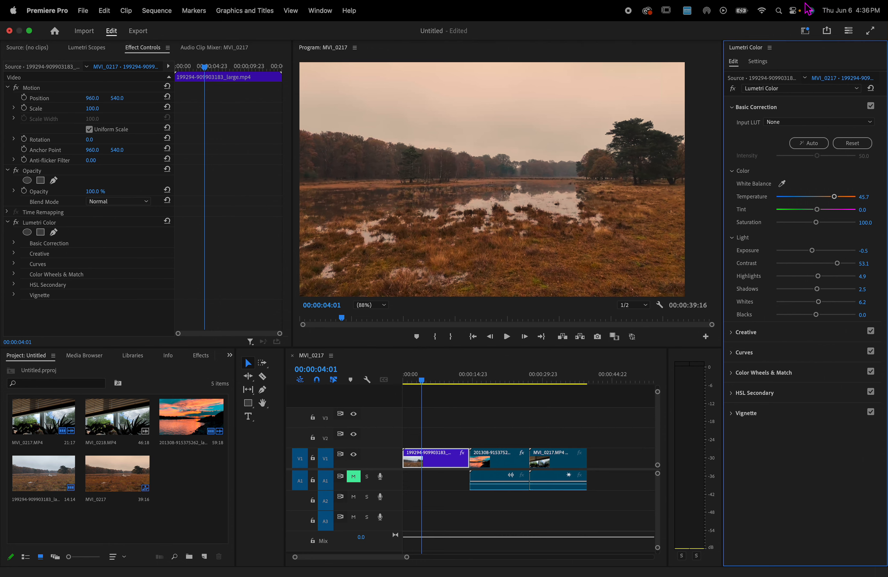
- Toggle Basic Correction repeatedly to compare the first clip before and after, and leave it disabled
click(871, 106)
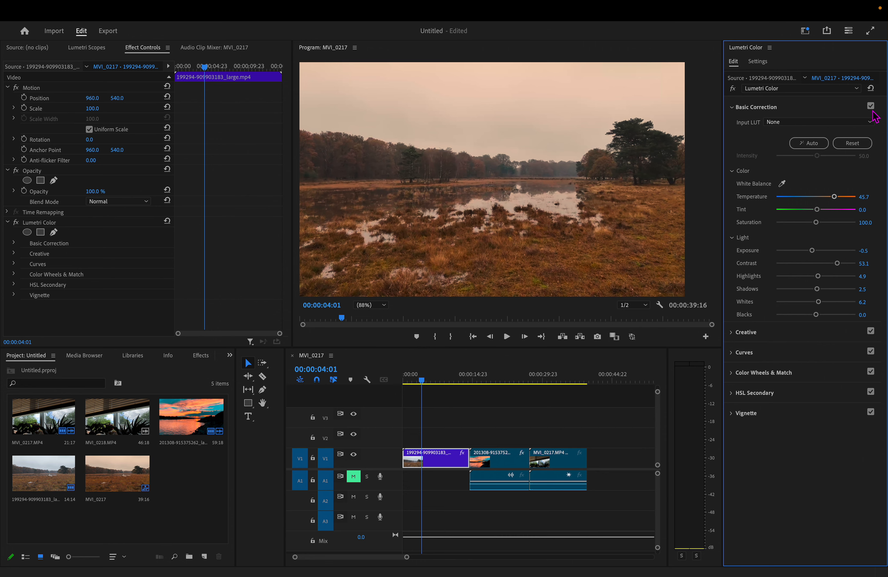
click(871, 107)
click(872, 107)
click(871, 107)
click(871, 106)
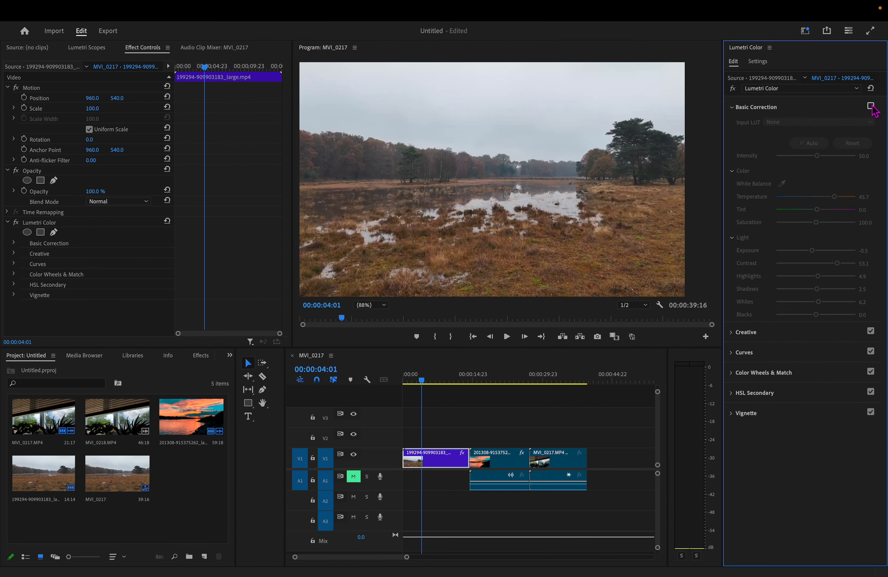
- Collapse Basic Correction and apply the Creative look Fuji F125 Kodak 2395 (by Adobe) to the first clip
click(757, 107)
click(746, 127)
click(813, 142)
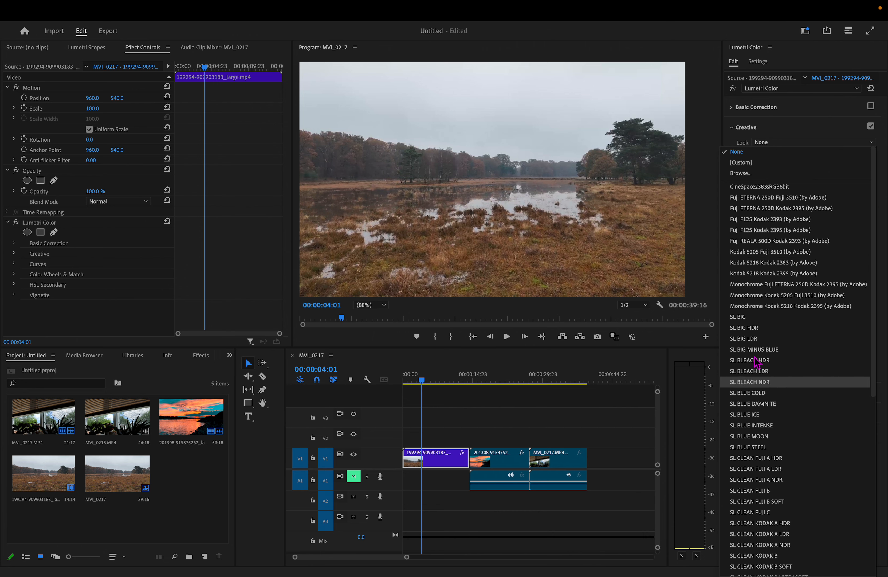
click(766, 230)
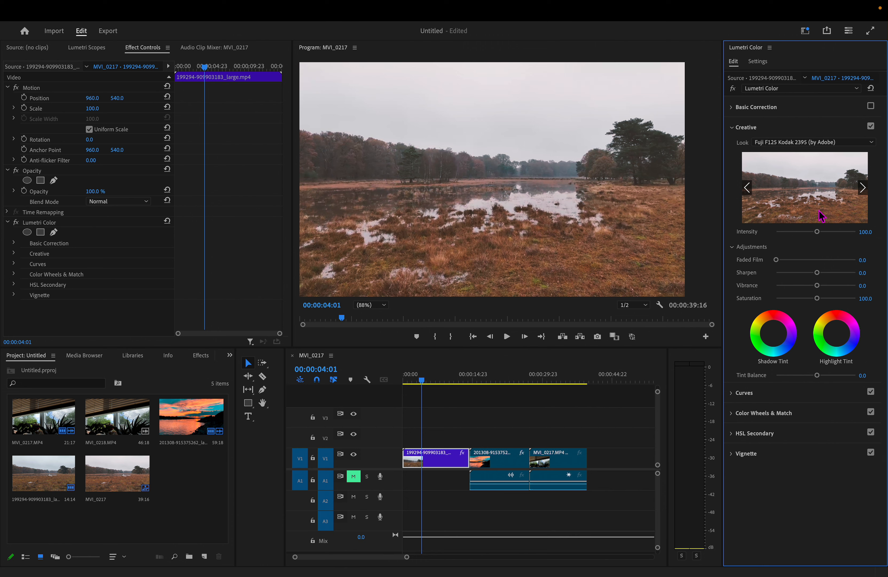
- Set the Creative look's Intensity to 133.3 and set the Look back to None
mouse_move(818, 232)
mouse_down()
mouse_move(839, 233)
mouse_move(760, 234)
mouse_move(830, 234)
mouse_up()
click(868, 143)
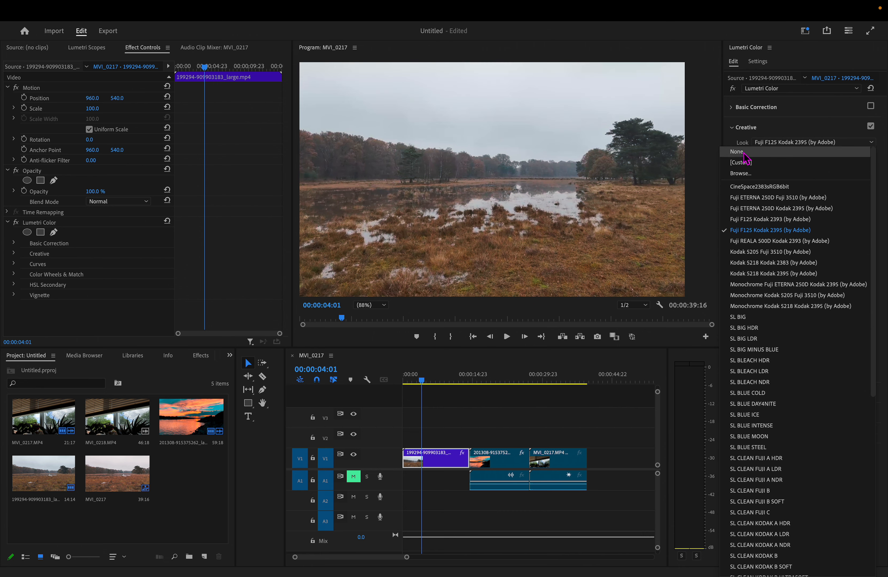
click(745, 151)
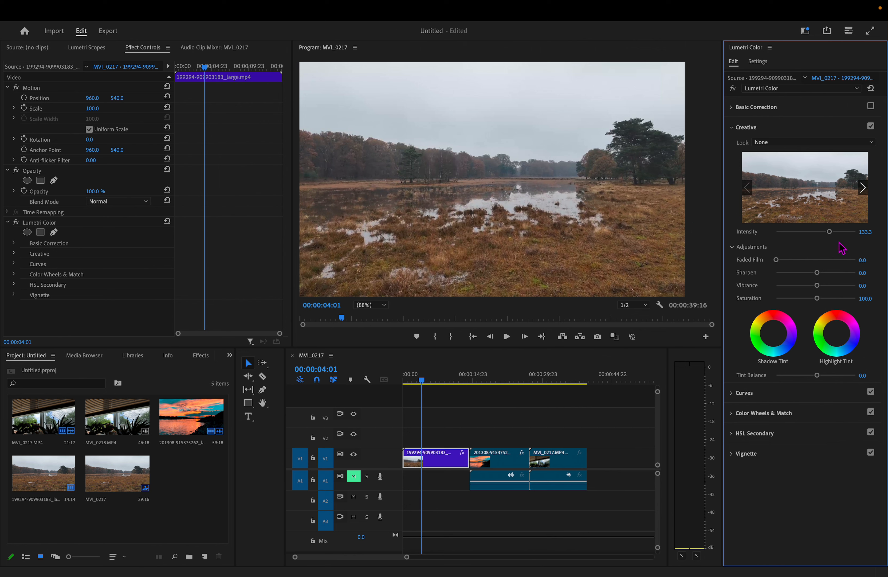
- Try the Faded Film adjustment with its value ending at 0, and set Sharpen to 100
mouse_move(778, 259)
mouse_down()
mouse_move(837, 260)
mouse_move(743, 258)
mouse_move(863, 263)
mouse_move(861, 273)
mouse_move(774, 273)
mouse_up()
drag(772, 270, 865, 279)
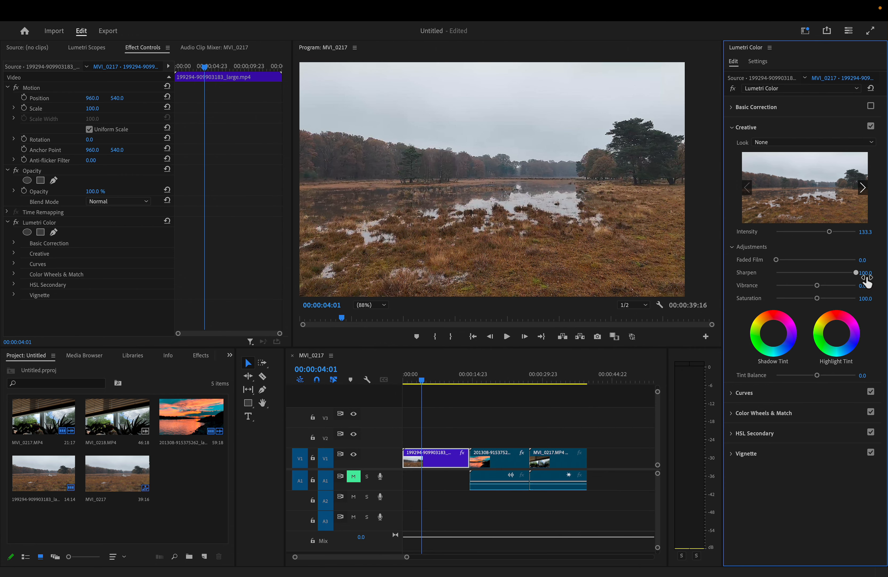
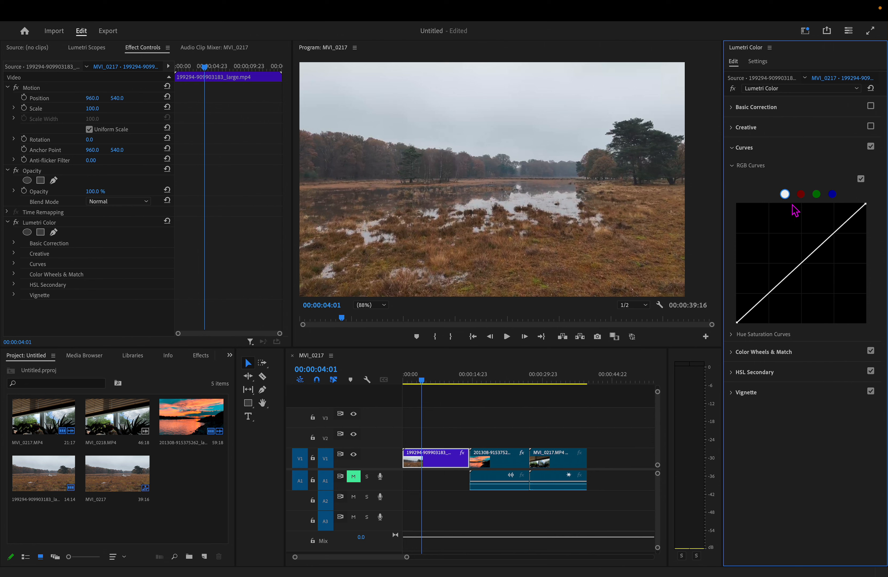
- Shape the first clip's white RGB curve into a gentle S with a lowered shadow point and a raised highlight point
click(801, 195)
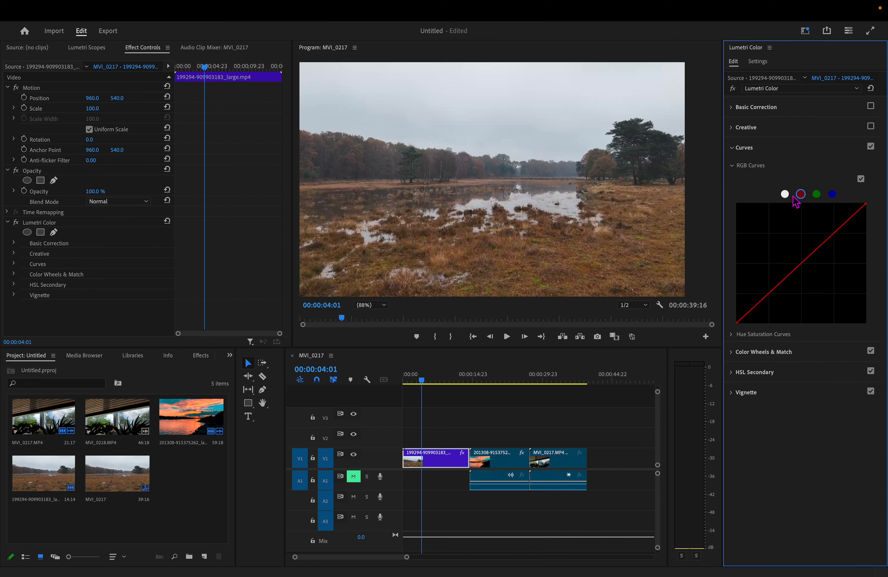
click(789, 196)
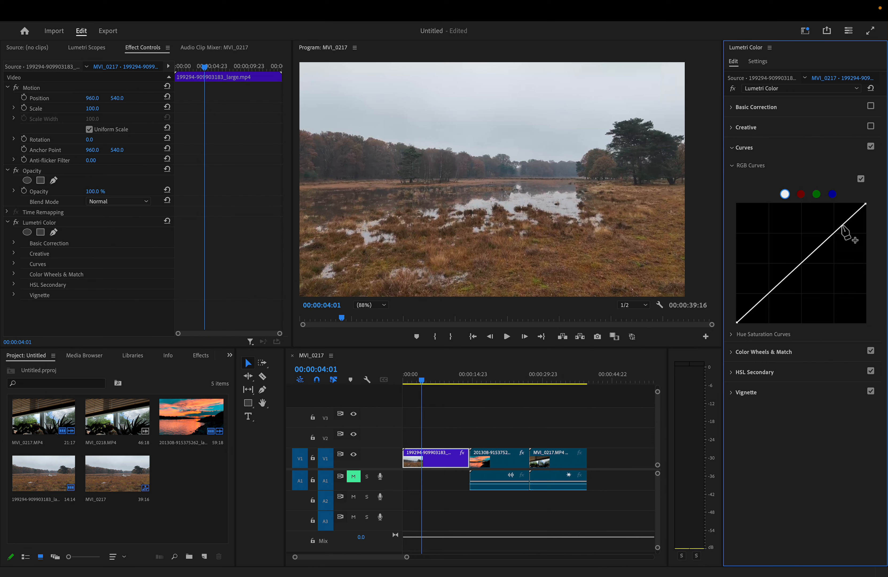
mouse_move(843, 227)
mouse_down()
mouse_move(845, 235)
mouse_move(835, 219)
mouse_move(847, 236)
mouse_move(840, 239)
mouse_up()
click(797, 279)
drag(797, 278, 786, 267)
drag(840, 238, 836, 230)
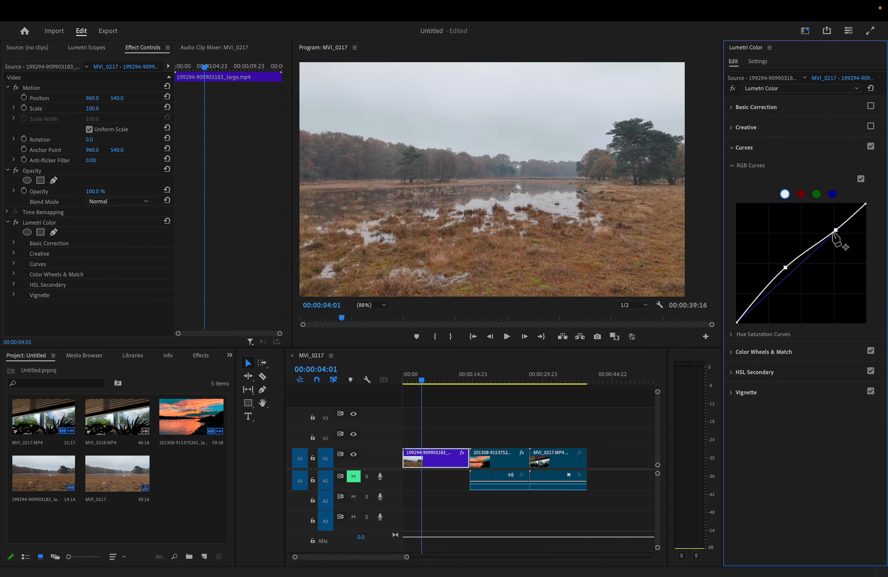
drag(786, 267, 793, 278)
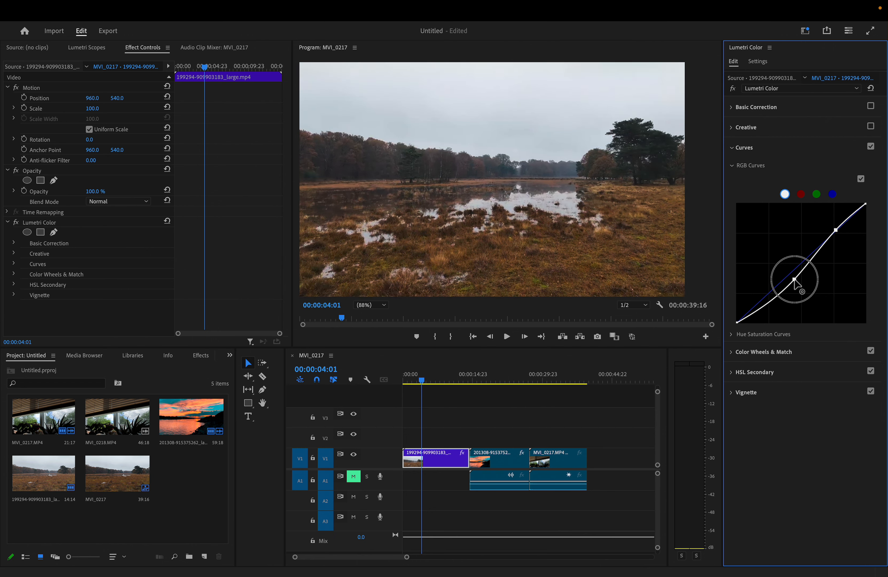
mouse_move(837, 231)
mouse_down()
mouse_move(818, 237)
mouse_move(837, 237)
mouse_up()
- Raise the red RGB curve's shadows, and lift the green curve's highlights while keeping its midtones close to the diagonal
click(801, 194)
drag(779, 283, 777, 277)
click(817, 194)
mouse_move(841, 226)
mouse_down()
mouse_move(858, 229)
mouse_move(832, 220)
mouse_up()
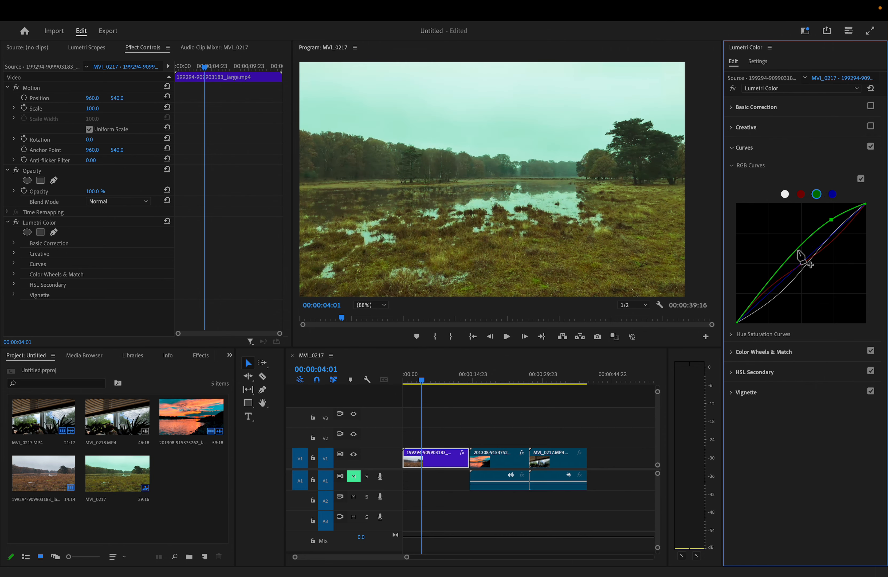
drag(803, 253, 803, 255)
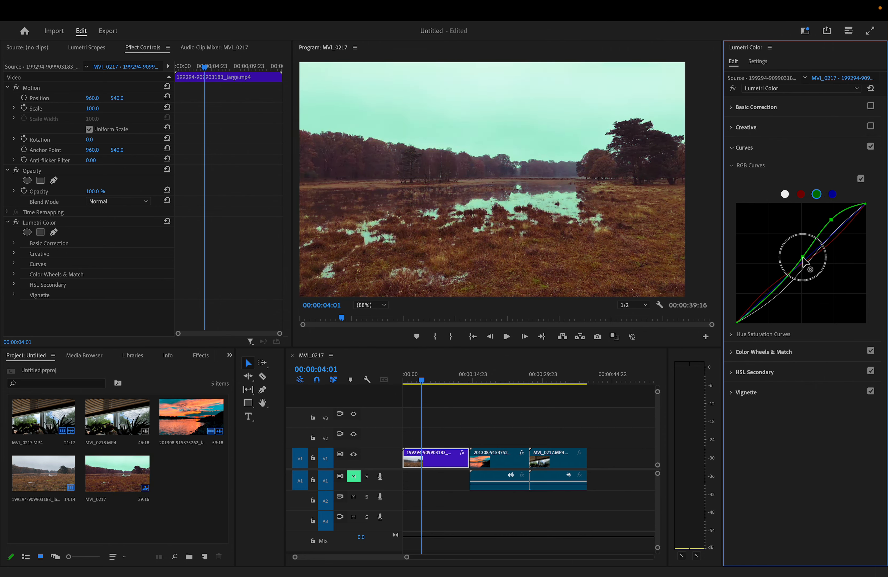
- Lift the blue RGB curve's midtones and highlights with two points, and collapse and disable Curves
click(833, 194)
click(841, 226)
drag(842, 227, 838, 221)
click(833, 194)
drag(799, 261, 781, 254)
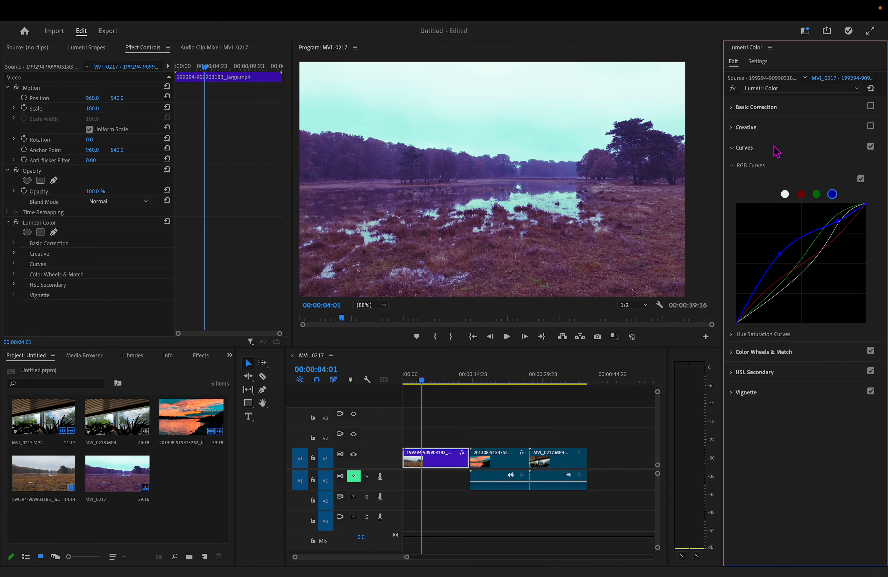
click(734, 150)
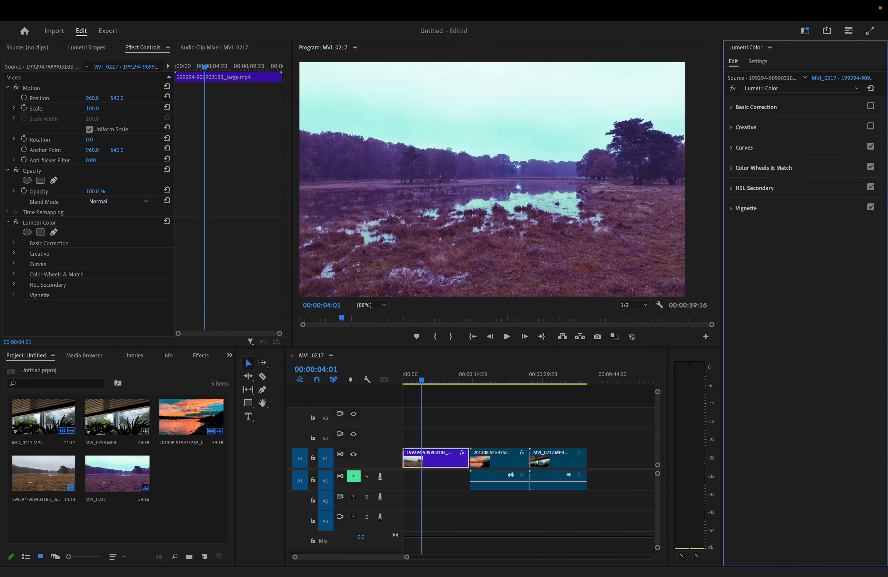
click(871, 147)
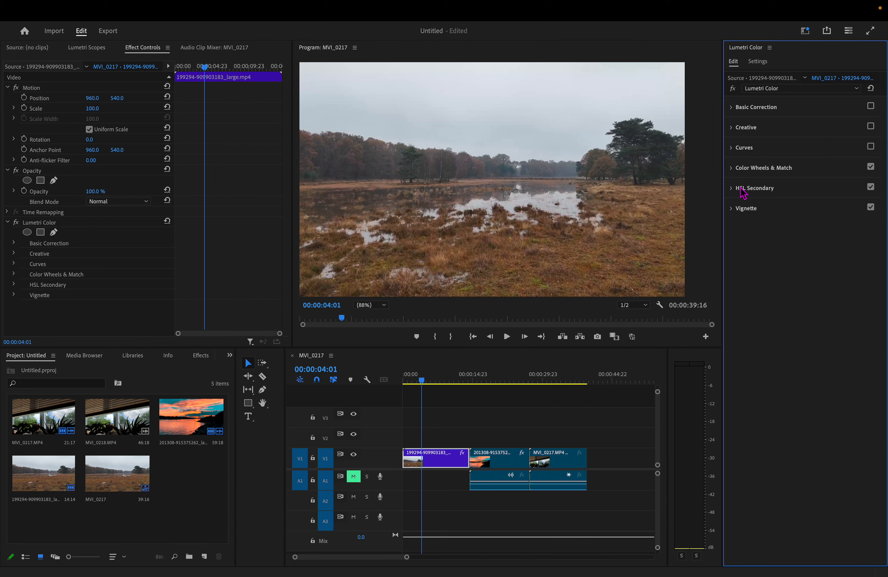
- In HSL Secondary, sample the large tree's color as the key and shift the correction color to orange-red
click(733, 191)
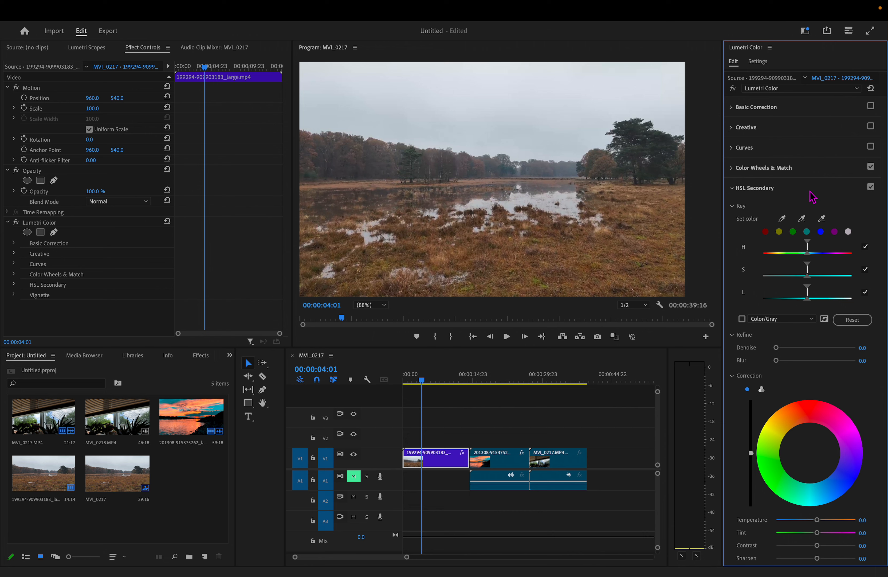
scroll(813, 197, down, 1)
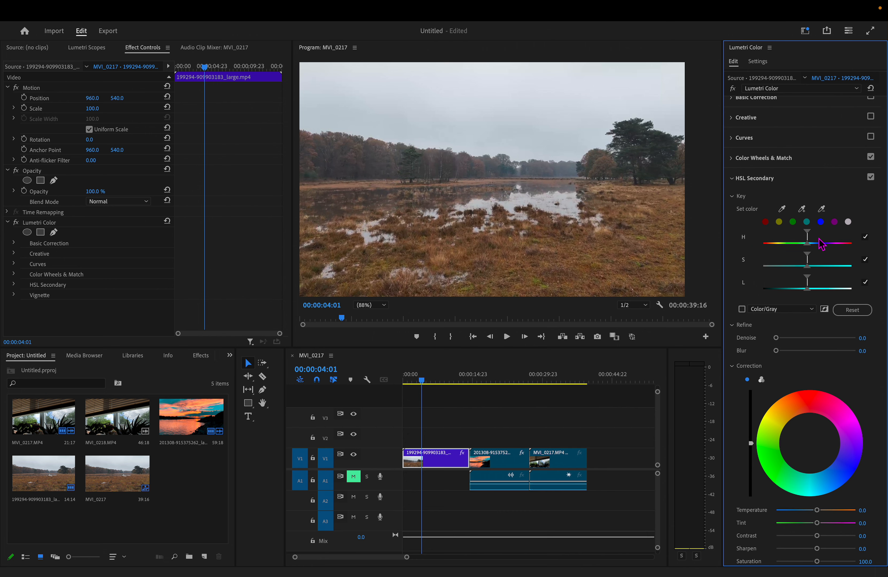
click(821, 221)
click(835, 222)
click(660, 145)
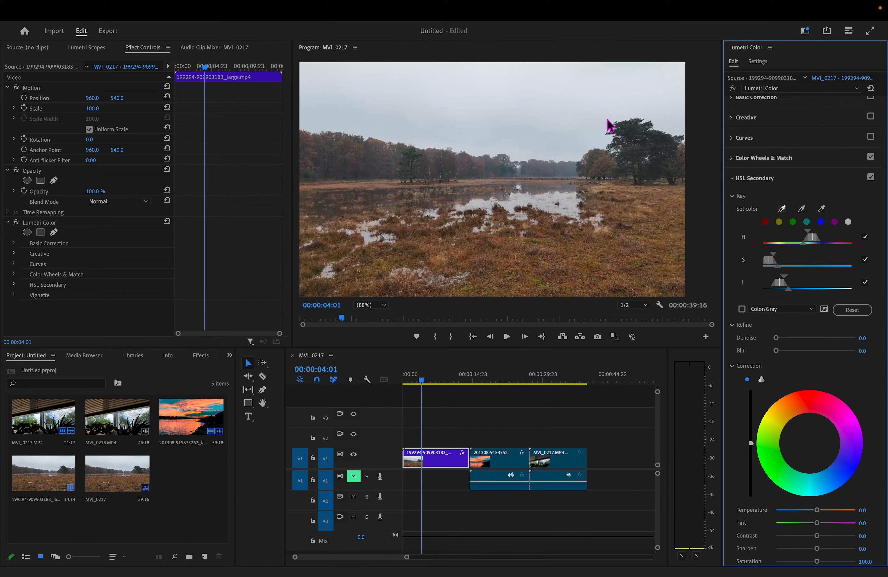
drag(632, 134, 638, 132)
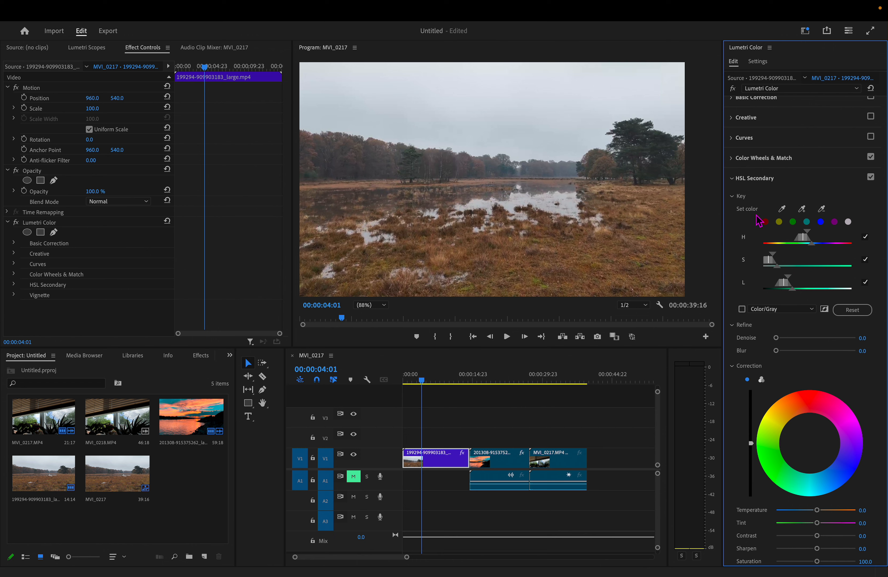
click(792, 398)
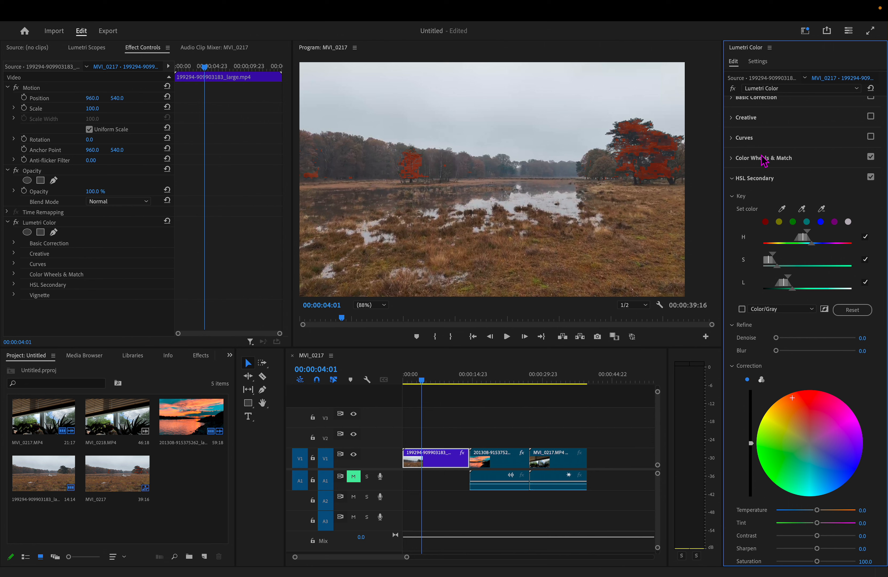
- Try to add a color from beneath the large tree to the HSL Secondary key, and undo the additions
click(807, 221)
click(803, 210)
click(623, 197)
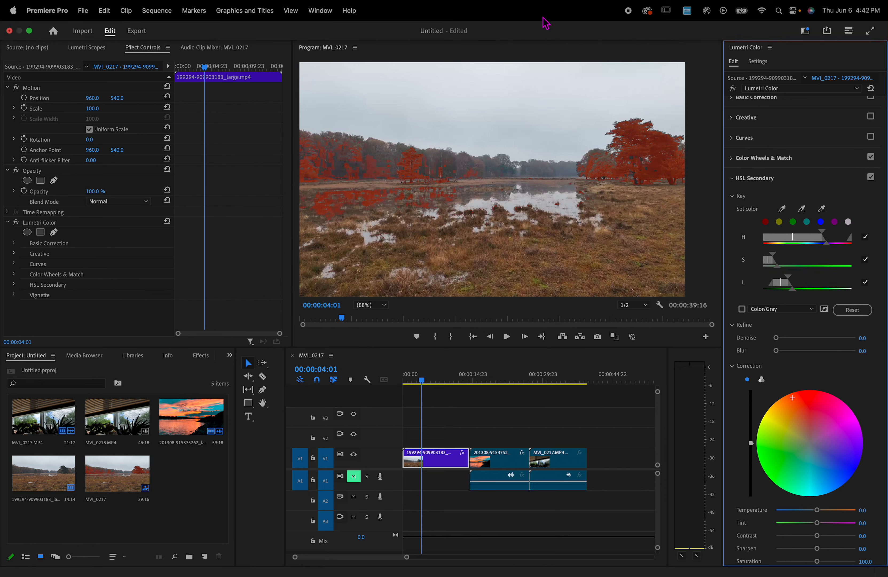
key(super+z)
key(super+z)
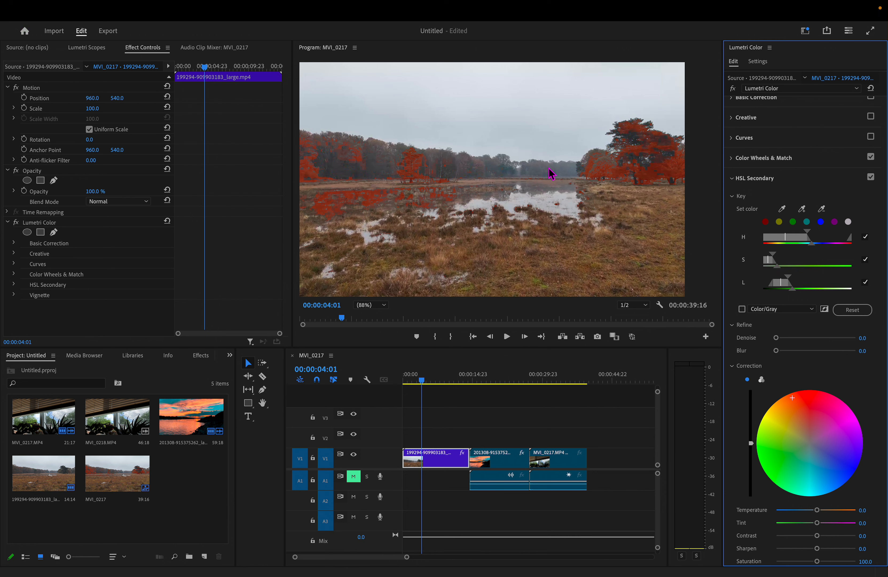
- Add several more shades from the large tree's foliage and trunk area to the HSL Secondary key
click(802, 208)
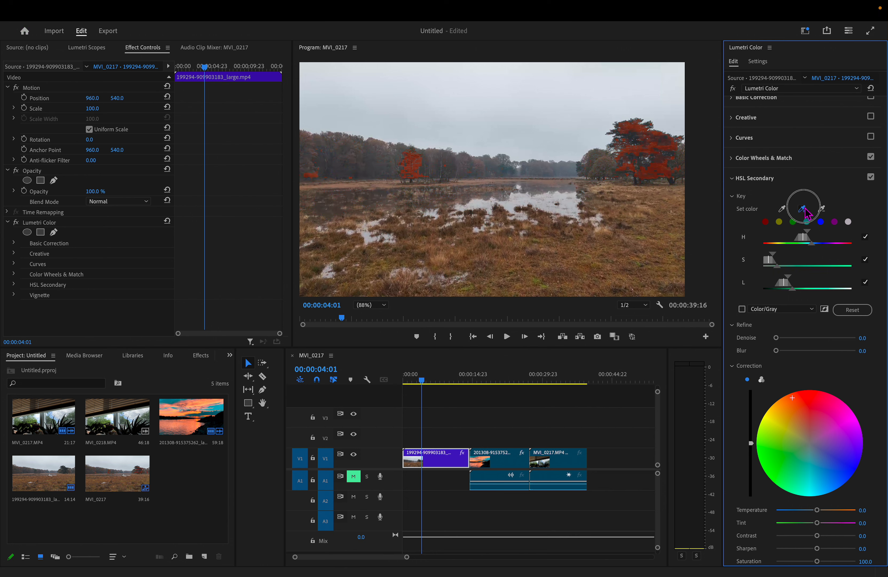
click(636, 142)
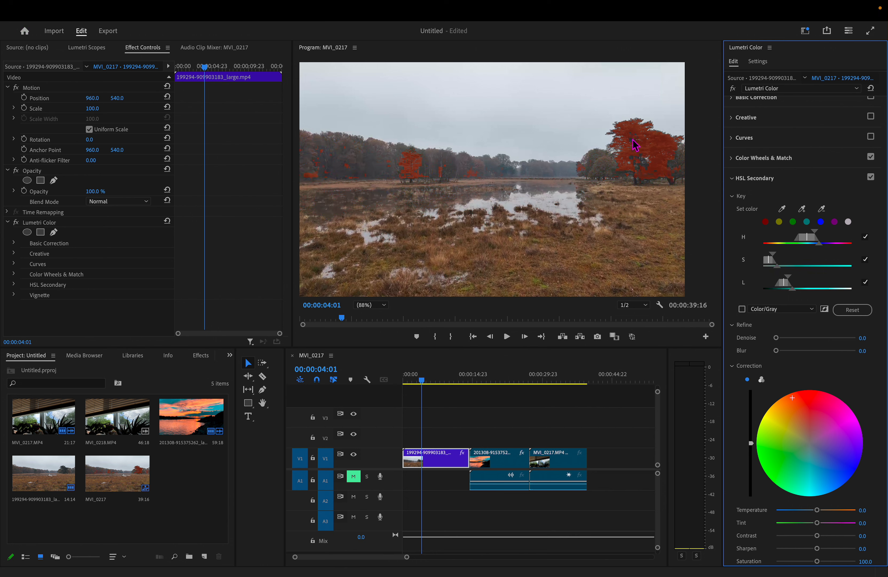
click(642, 165)
click(802, 209)
click(649, 171)
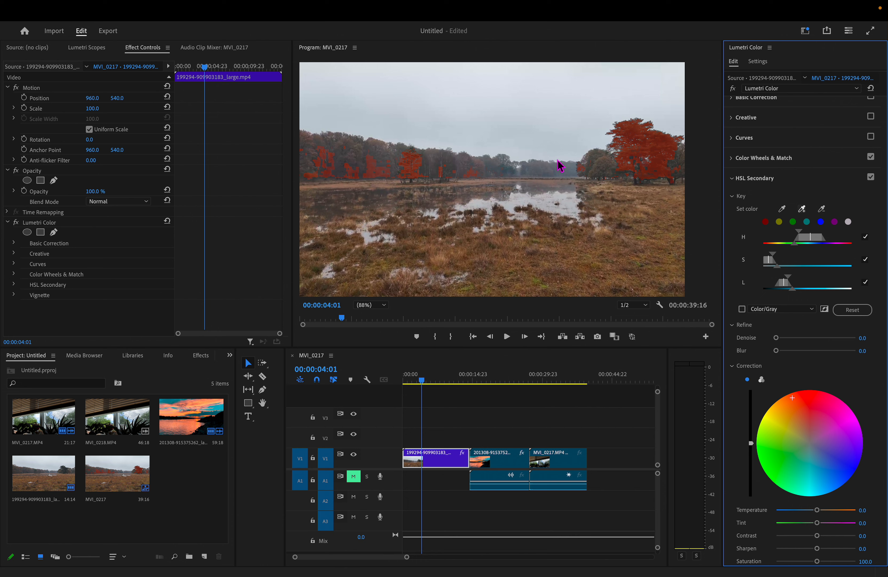
click(636, 165)
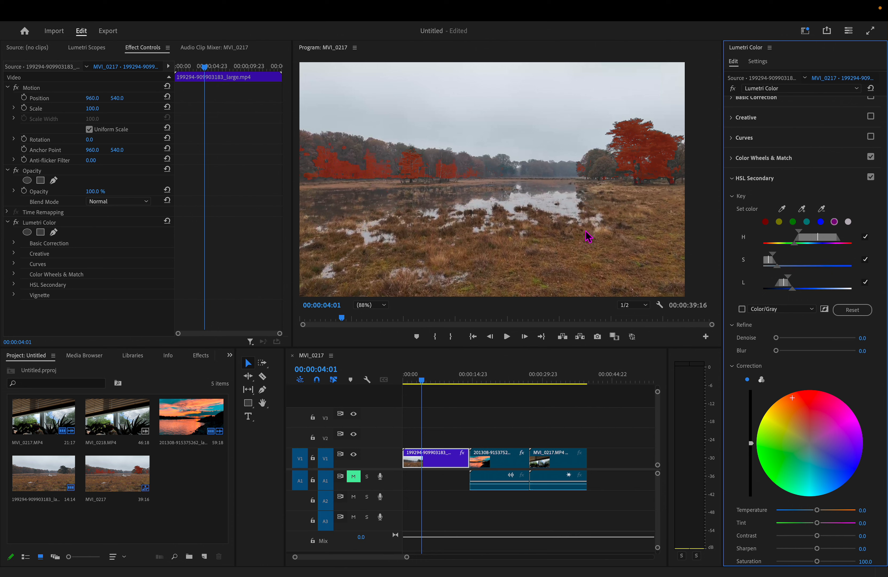
- Enlarge the program image around the large tree and add another shade from its lower foliage to the HSL Secondary key
click(373, 305)
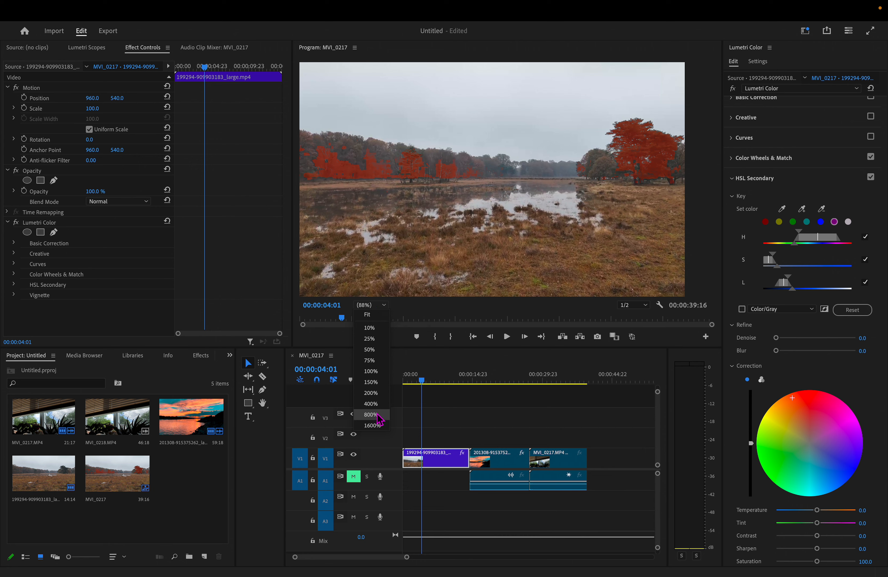
click(371, 404)
scroll(421, 225, up, 1)
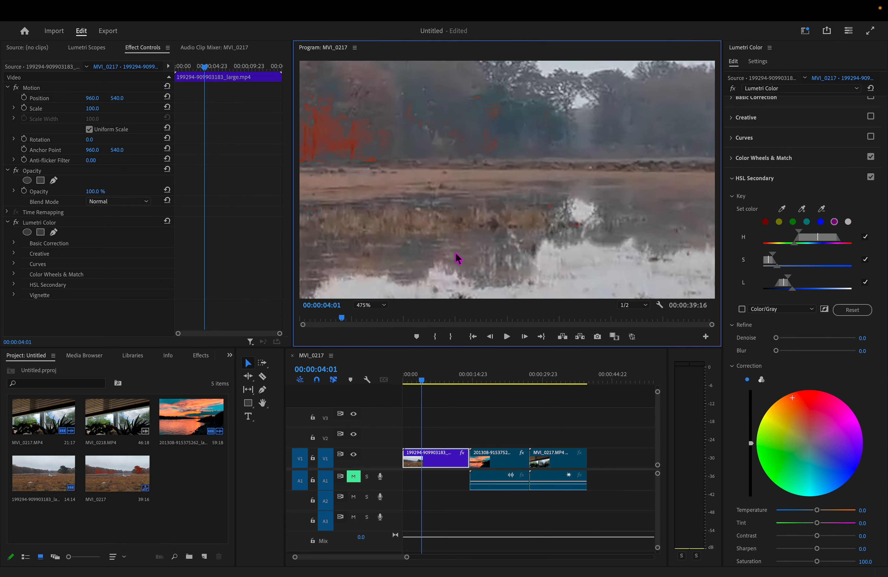
scroll(487, 248, down, 3)
scroll(682, 229, up, 2)
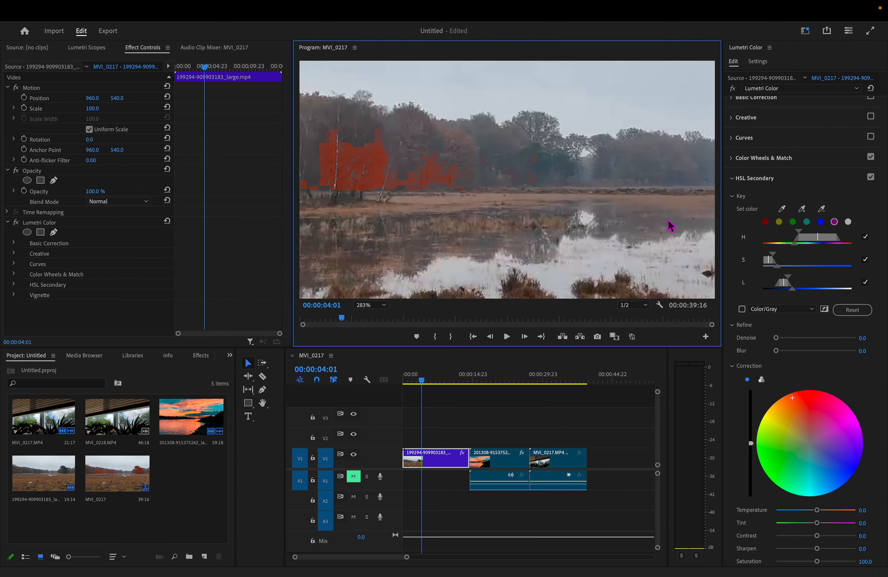
scroll(663, 221, down, 1)
scroll(449, 181, up, 1)
scroll(348, 180, down, 2)
scroll(637, 213, up, 2)
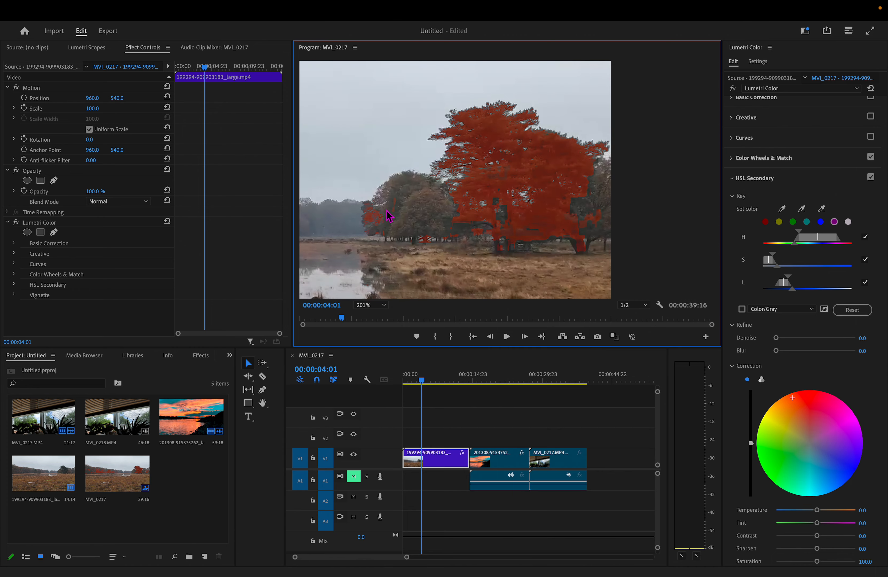
scroll(559, 195, down, 2)
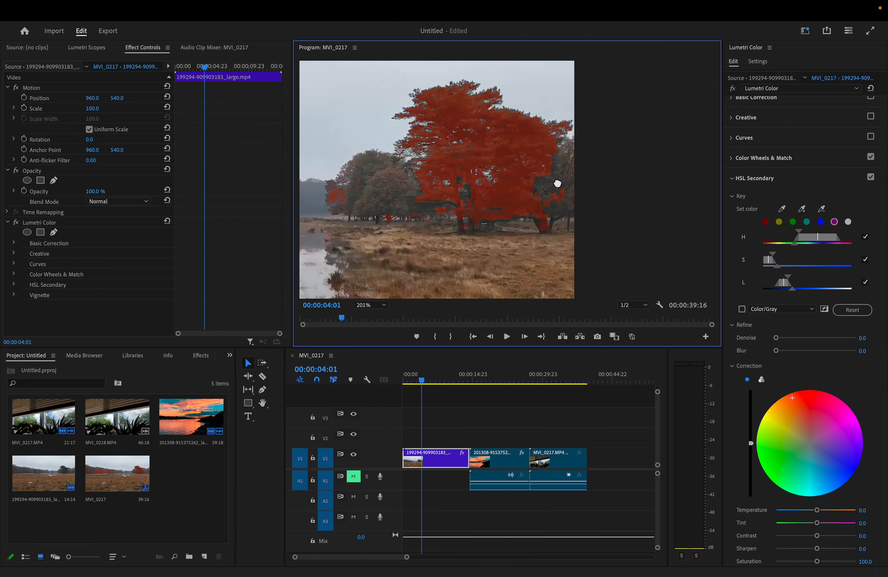
click(803, 210)
click(521, 194)
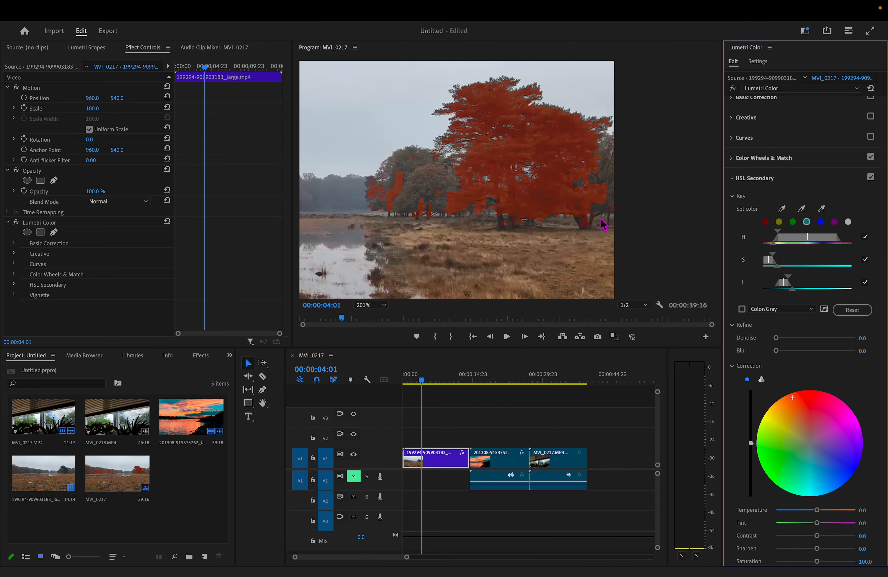
- Check the keyed trees, show the program image at 75%, and set the HSL Secondary key's Blur to 17.4
drag(433, 231, 522, 218)
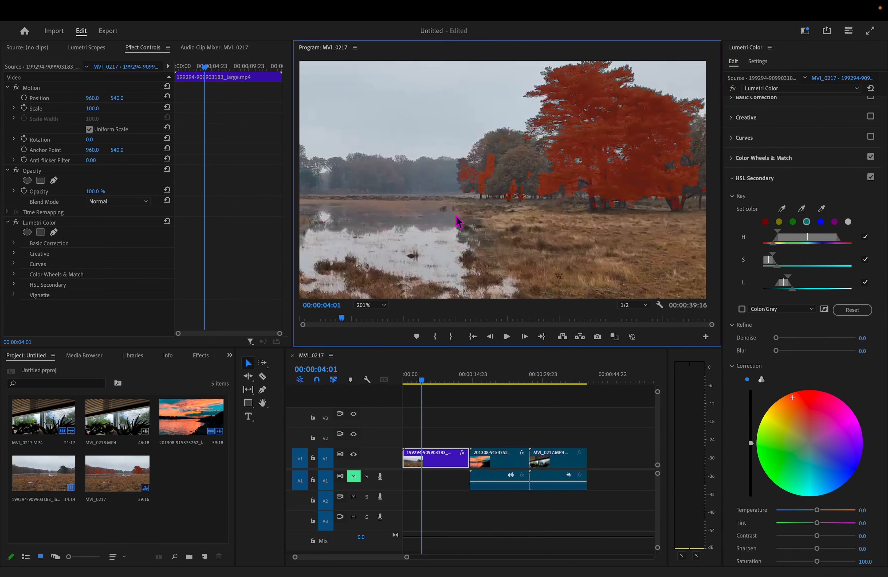
drag(567, 195, 617, 261)
drag(382, 251, 561, 264)
drag(594, 233, 454, 333)
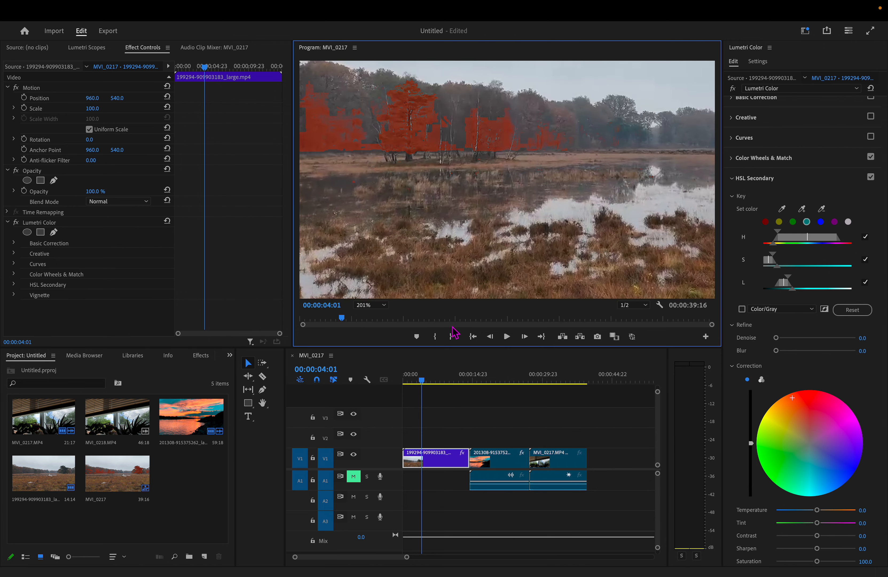
click(372, 305)
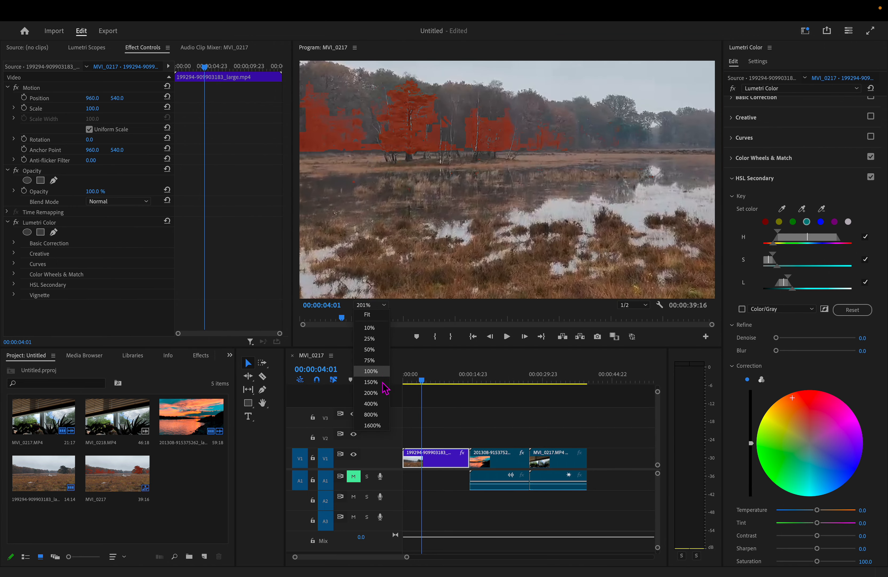
click(380, 371)
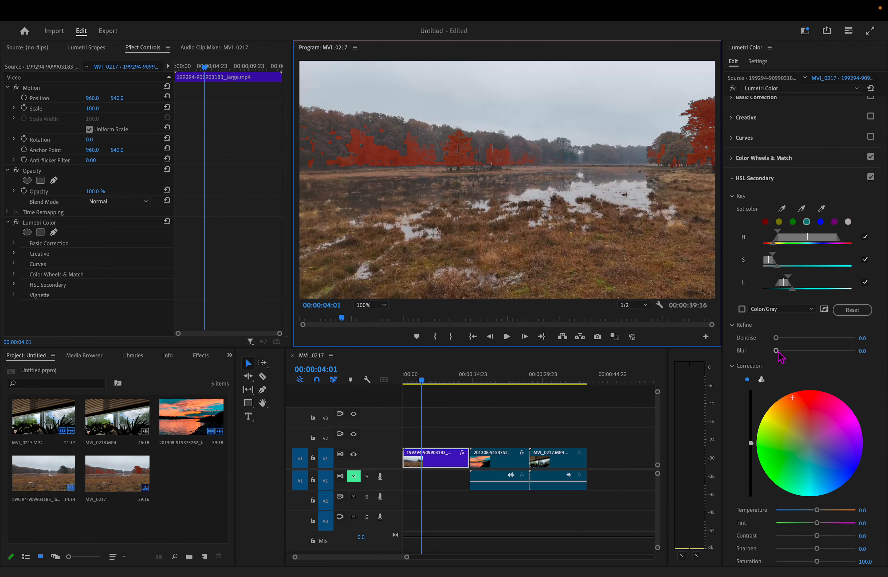
drag(781, 358, 816, 359)
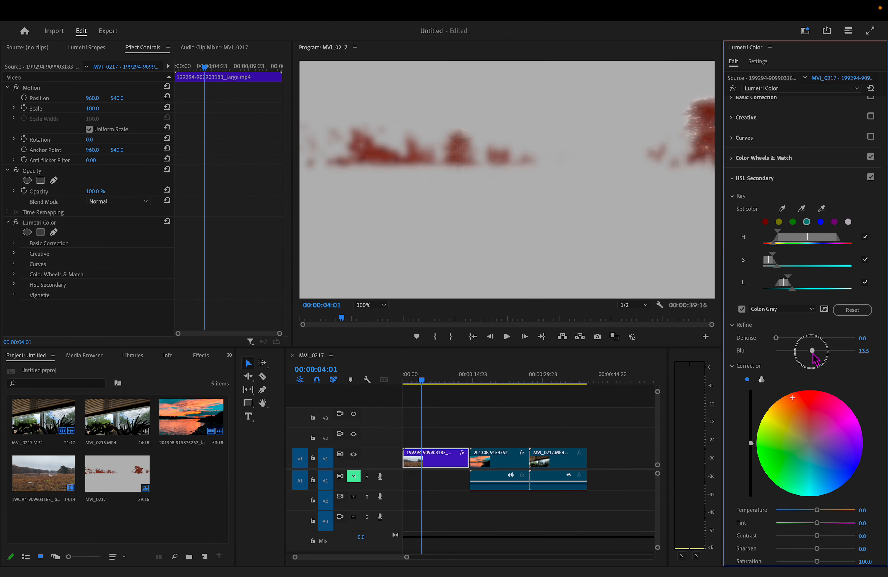
click(370, 305)
click(371, 291)
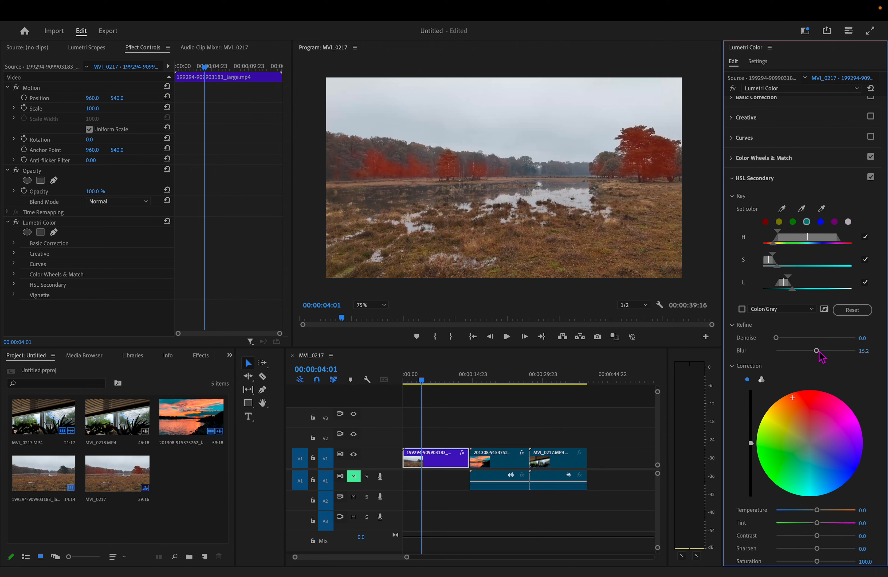
drag(816, 351, 823, 351)
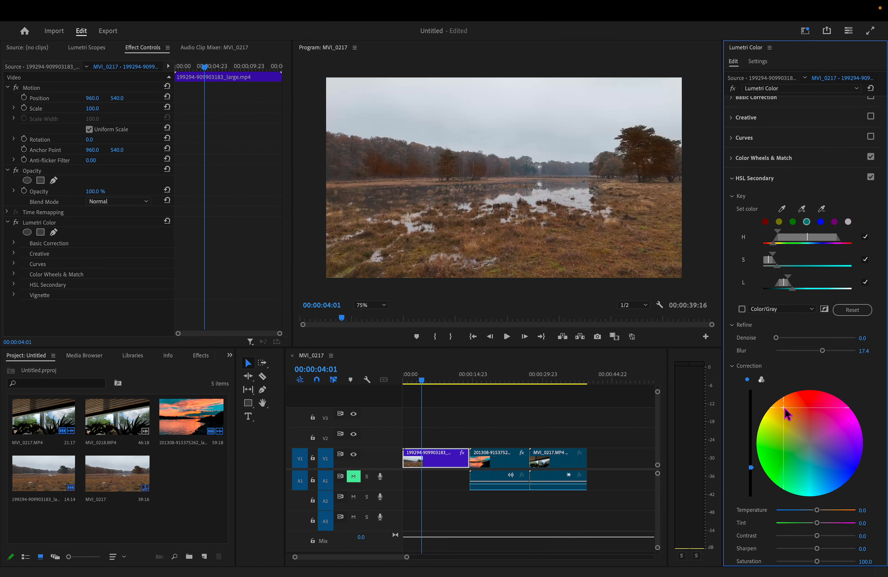
- Shift the HSL Secondary correction color of the keyed trees to blue and raise its brightness above the midpoint
click(845, 455)
click(827, 486)
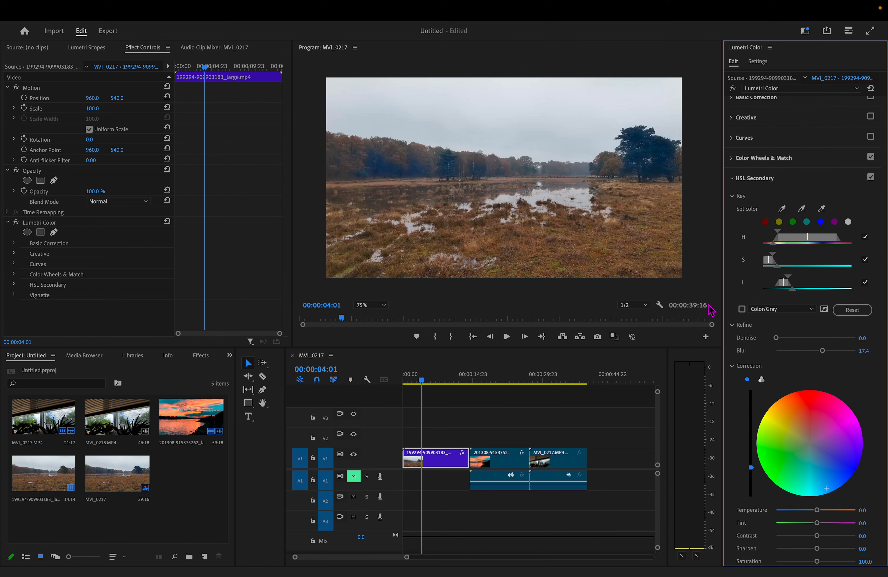
drag(751, 457, 751, 411)
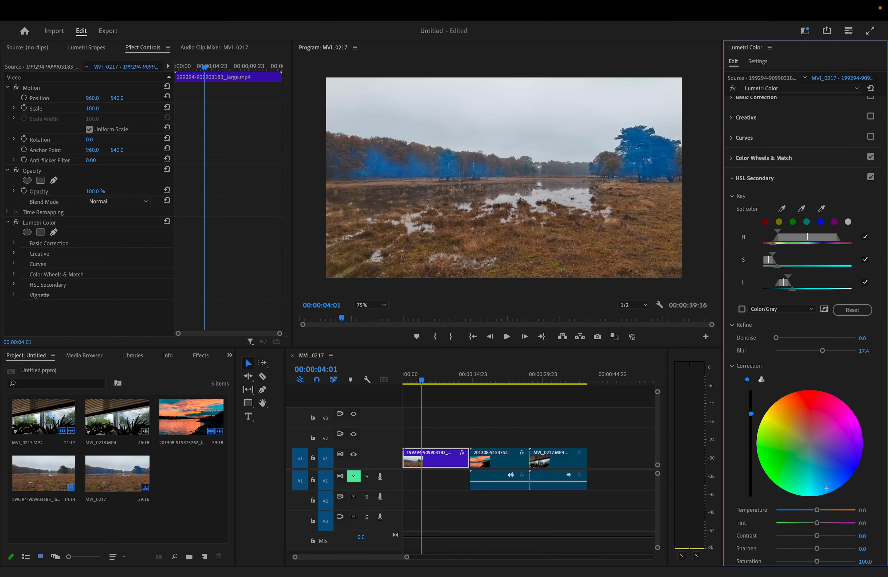
- Try magenta for the keyed trees' HSL Secondary correction, lower its brightness well below the midpoint, and shift the color to red
click(847, 417)
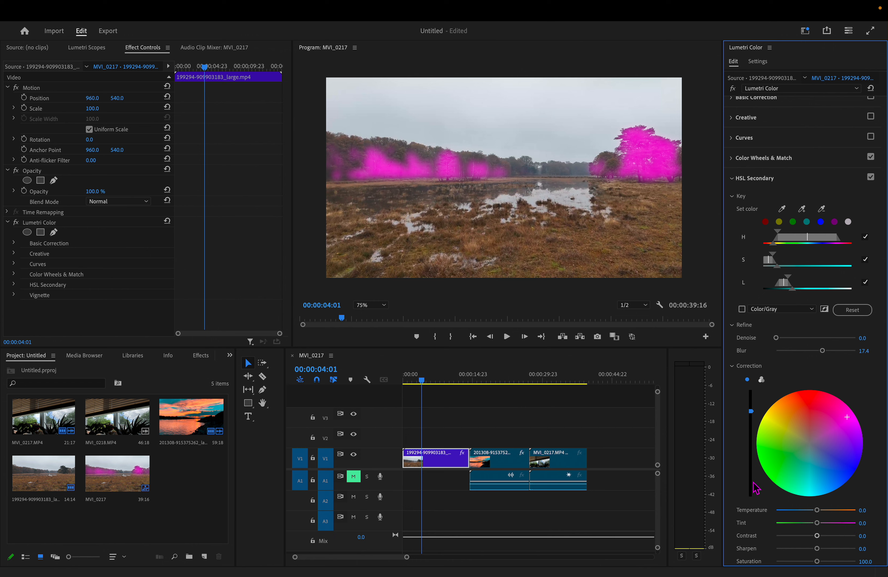
drag(751, 411, 751, 454)
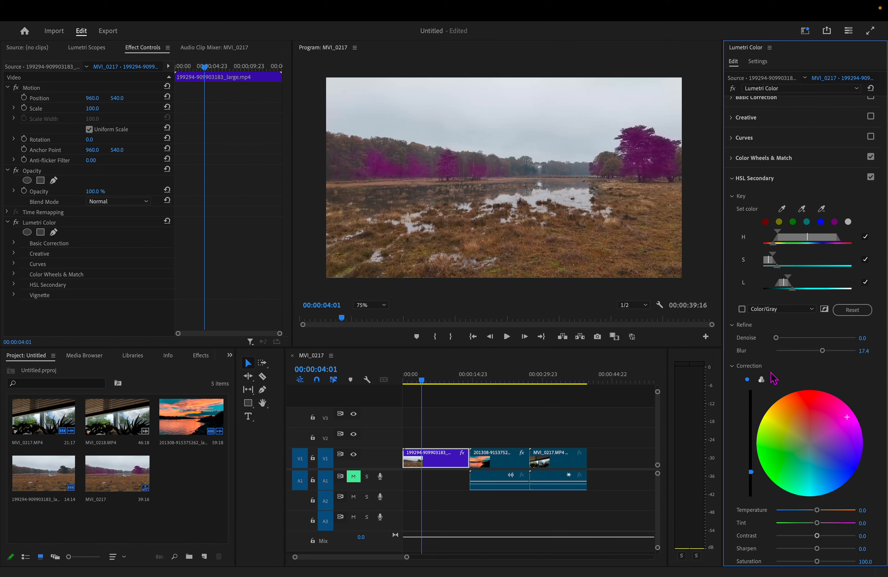
drag(803, 398, 810, 398)
click(793, 399)
click(793, 408)
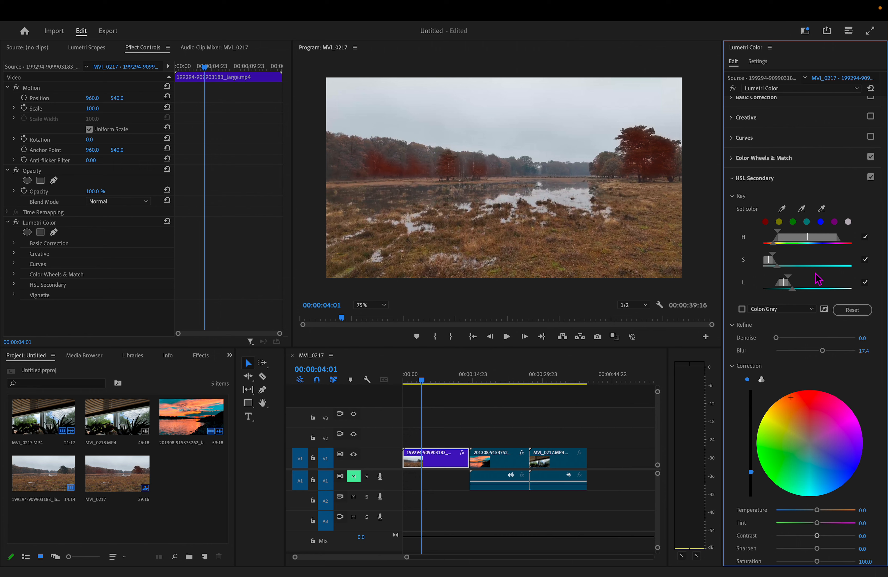
- Set the HSL Secondary Blur to 10.6, Temperature to -100, Sharpen to 77.8 and Saturation to 133.3
scroll(810, 371, down, 1)
scroll(811, 373, down, 1)
drag(823, 304, 805, 304)
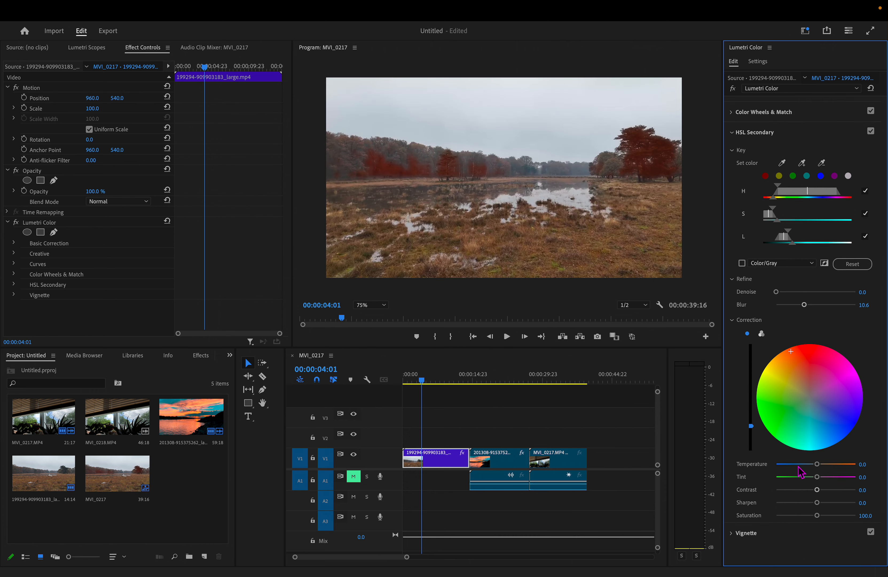
drag(817, 465, 778, 473)
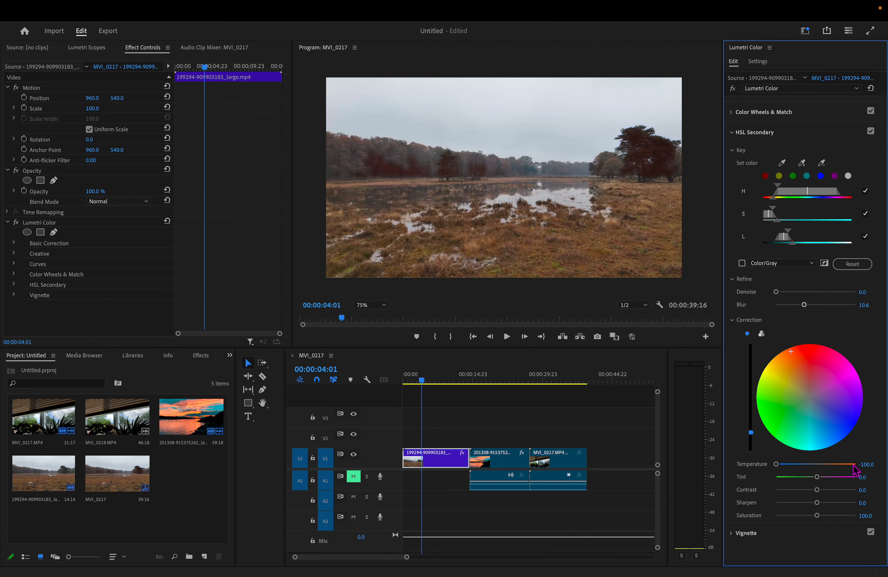
drag(818, 504, 851, 504)
drag(854, 504, 806, 508)
drag(813, 504, 829, 516)
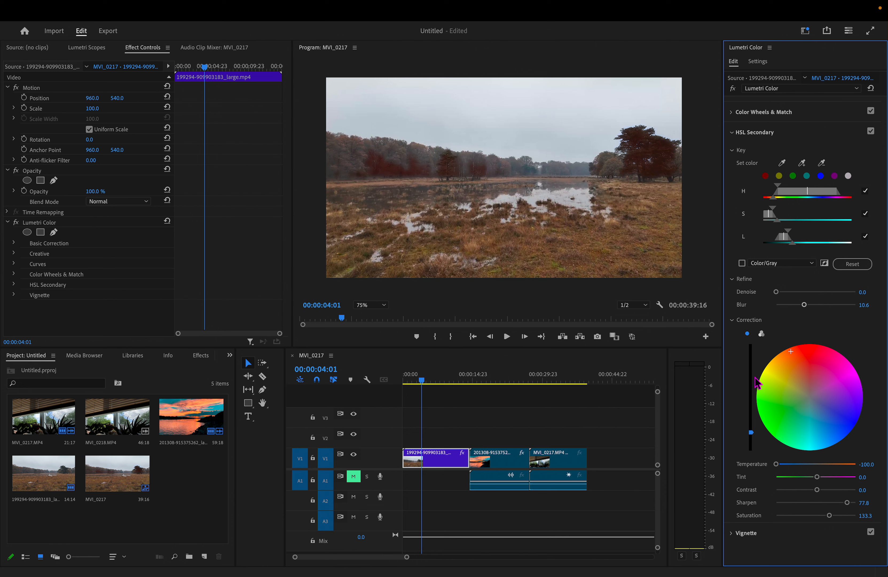
- Switch the HSL Secondary correction to three-way wheels, shift shadows and highlights to red, and raise the brightness of all three ranges
click(763, 335)
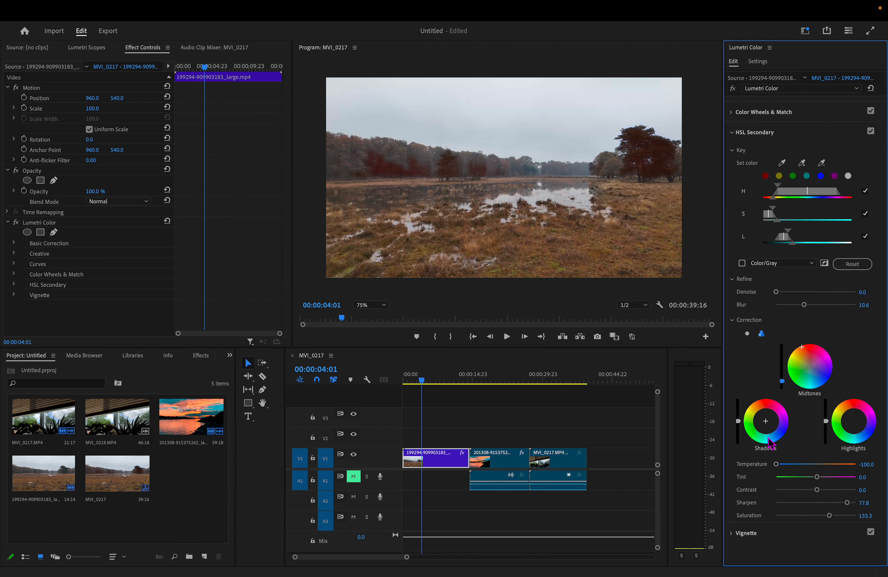
drag(754, 431, 749, 424)
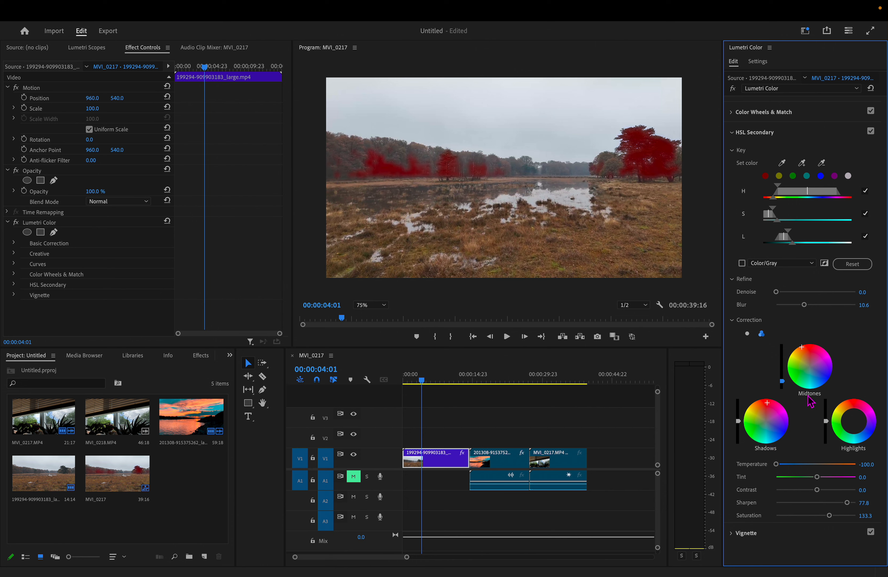
drag(854, 403, 852, 400)
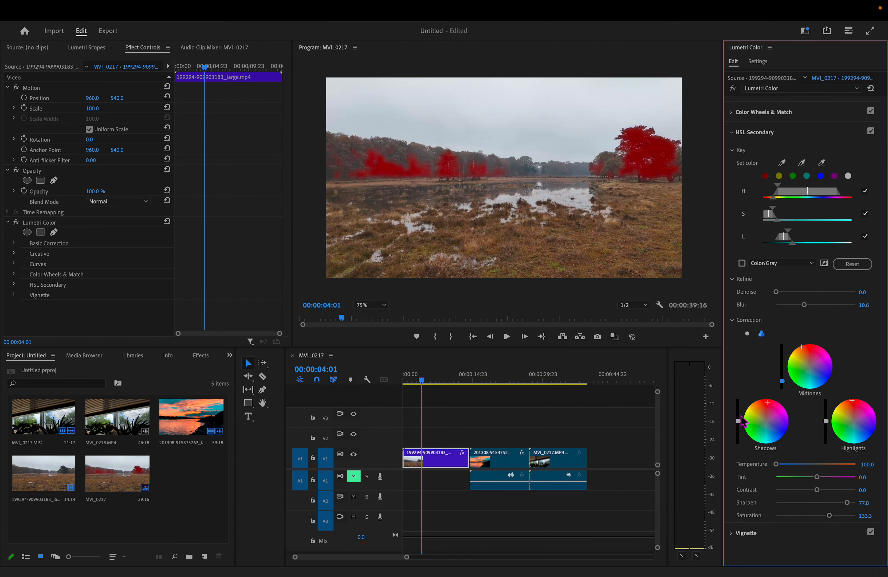
drag(739, 409, 739, 400)
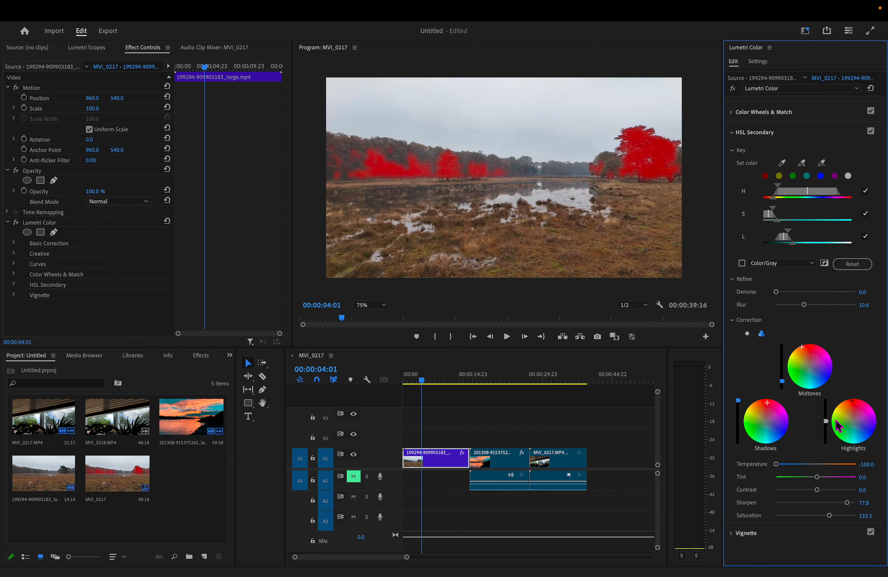
drag(826, 421, 827, 420)
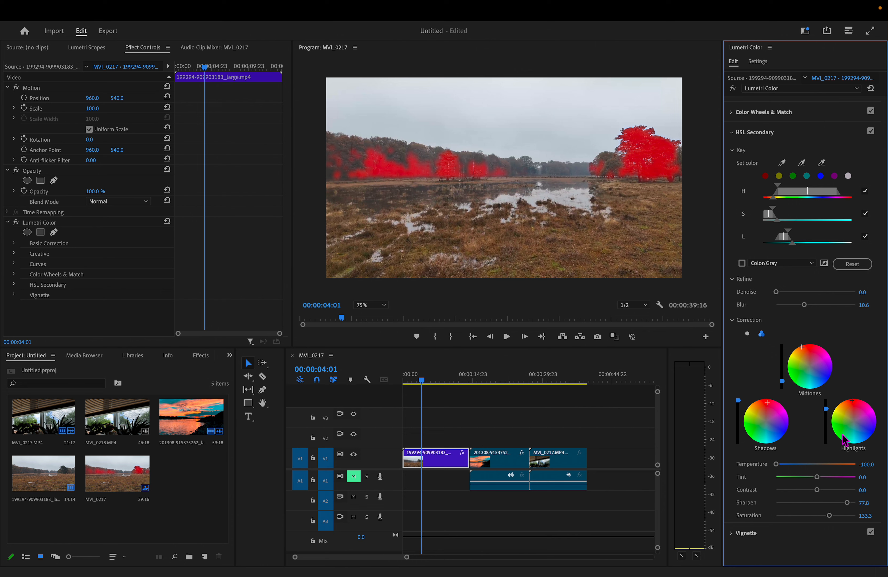
drag(782, 382, 783, 362)
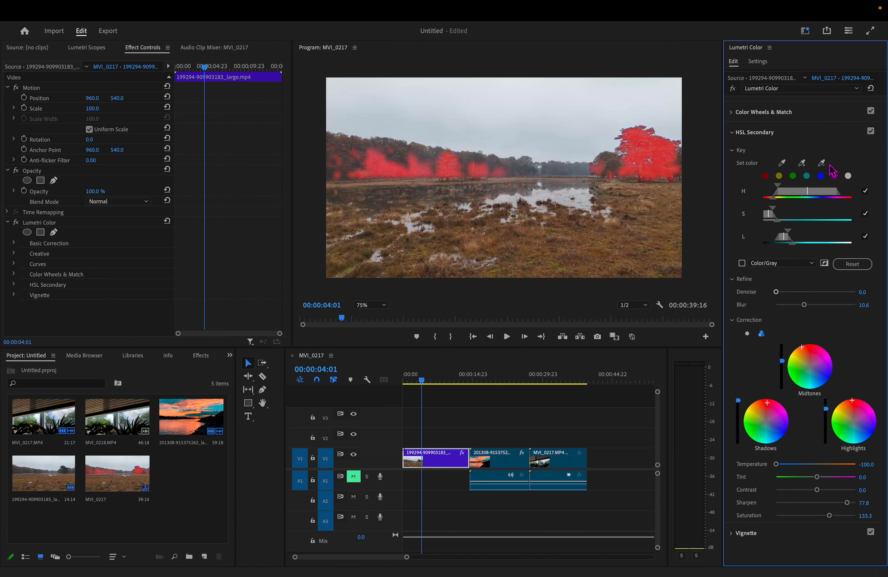
- Remove several shades in the background trees from the HSL Secondary key and turn off the HSL Secondary correction
click(822, 162)
click(444, 150)
click(601, 170)
click(388, 170)
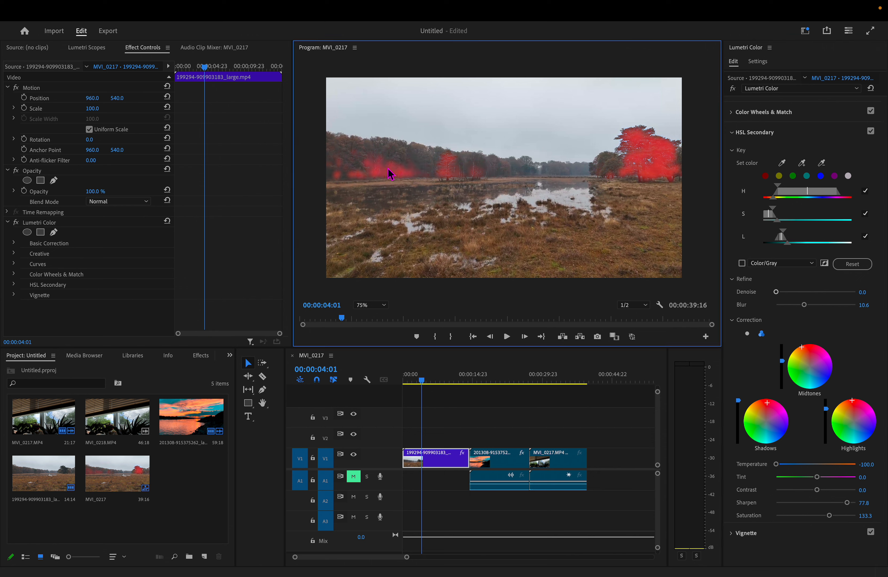
click(821, 164)
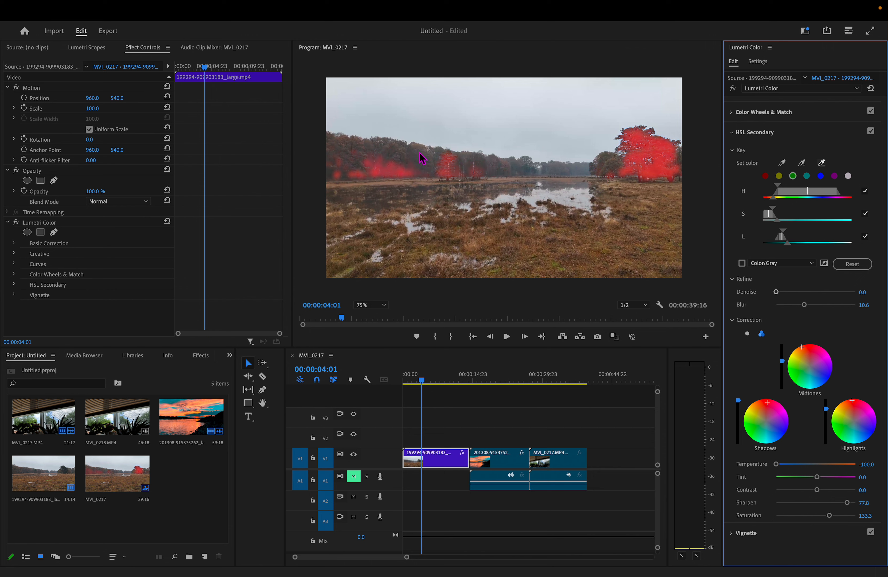
click(390, 177)
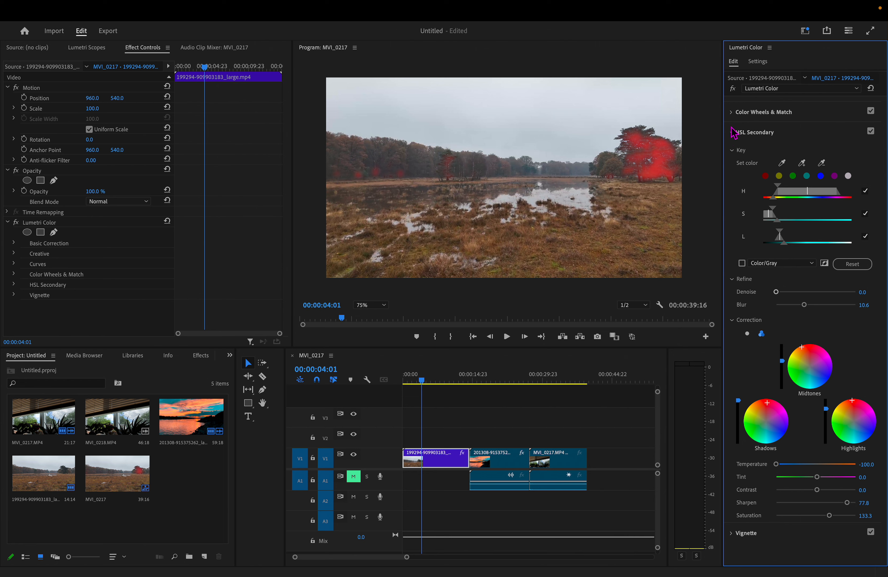
click(733, 133)
click(870, 186)
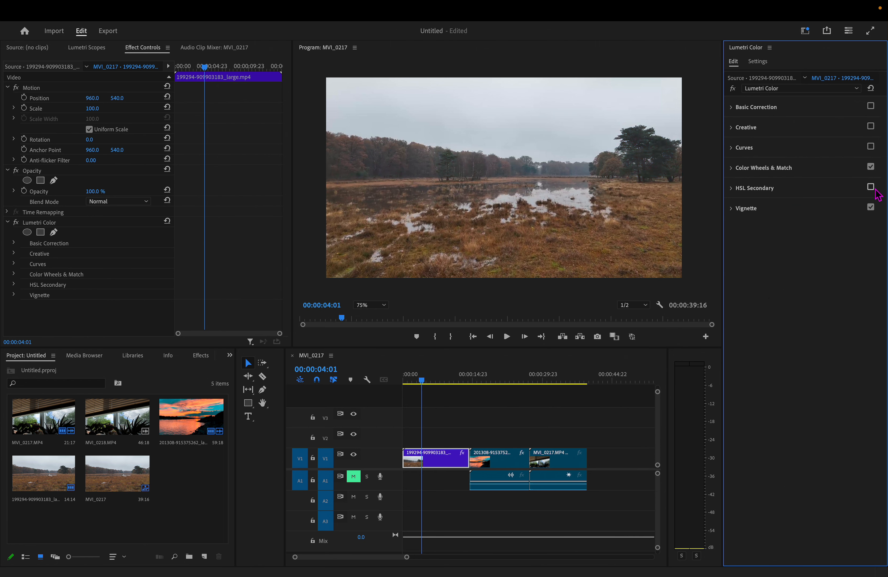
- Set the vignette's Amount to -1.9, Midpoint to 3.7, Roundness to 51.9 and Feather to 100, and turn the Vignette section off
click(735, 210)
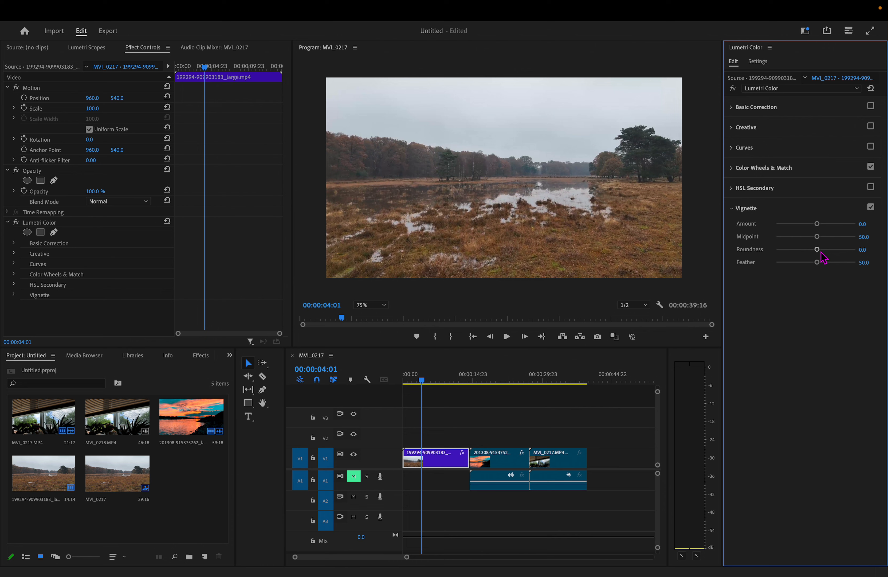
drag(824, 250, 791, 224)
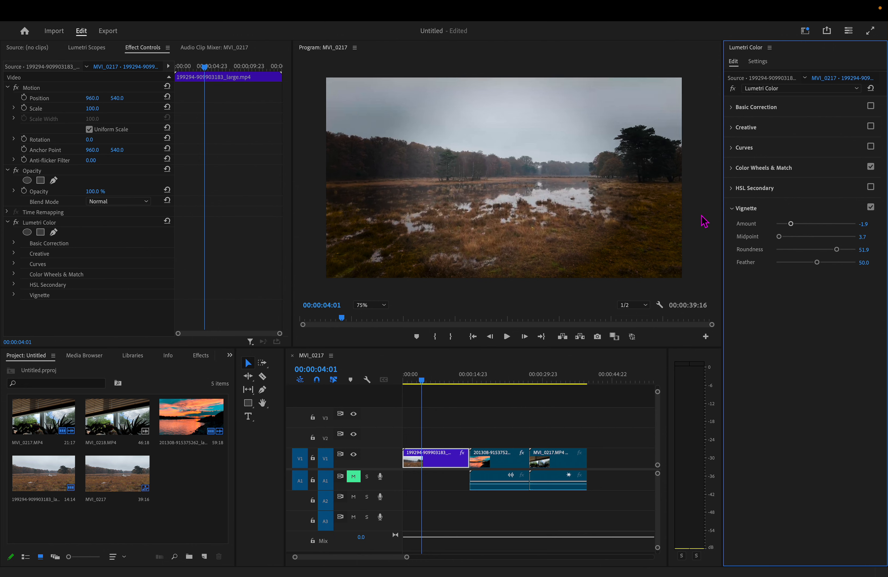
drag(818, 262, 872, 271)
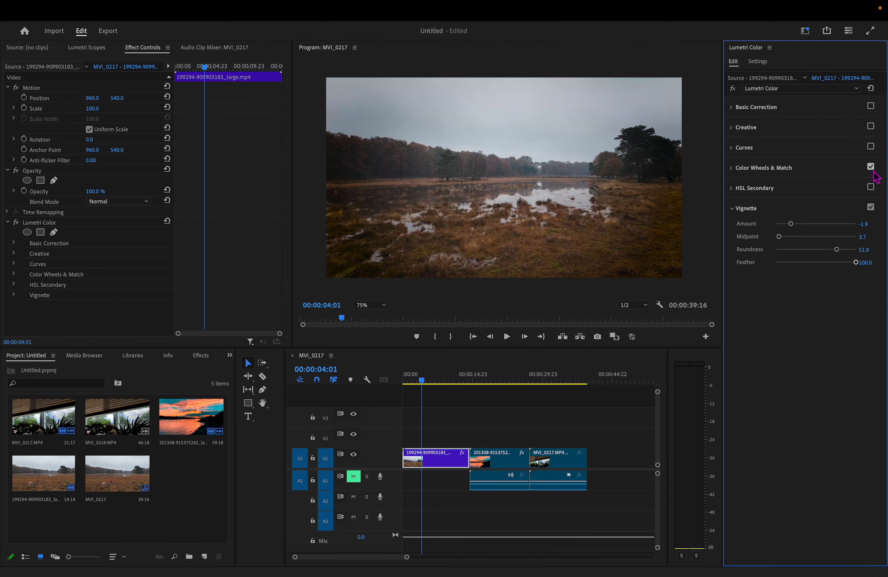
click(871, 207)
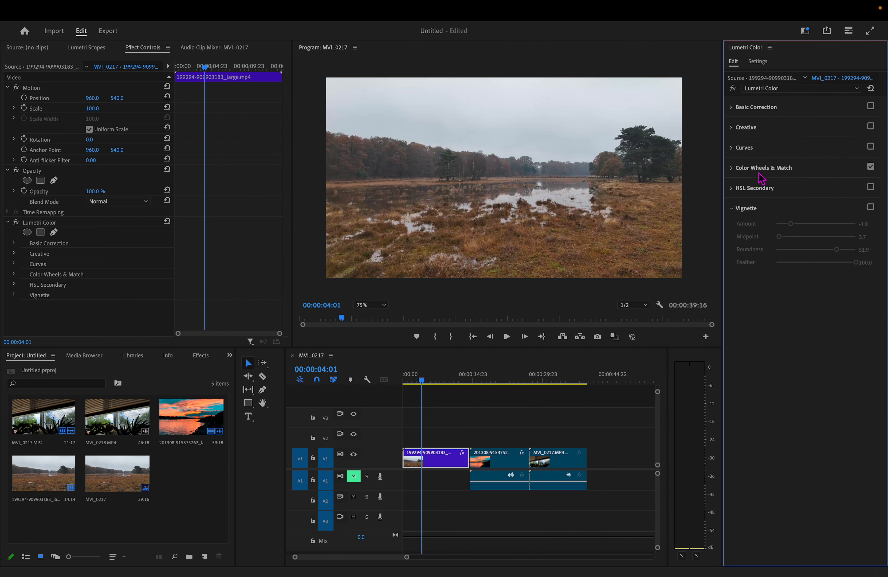
- Open the Color Match comparison view for the landscape clip at 00:00:08:16
click(732, 168)
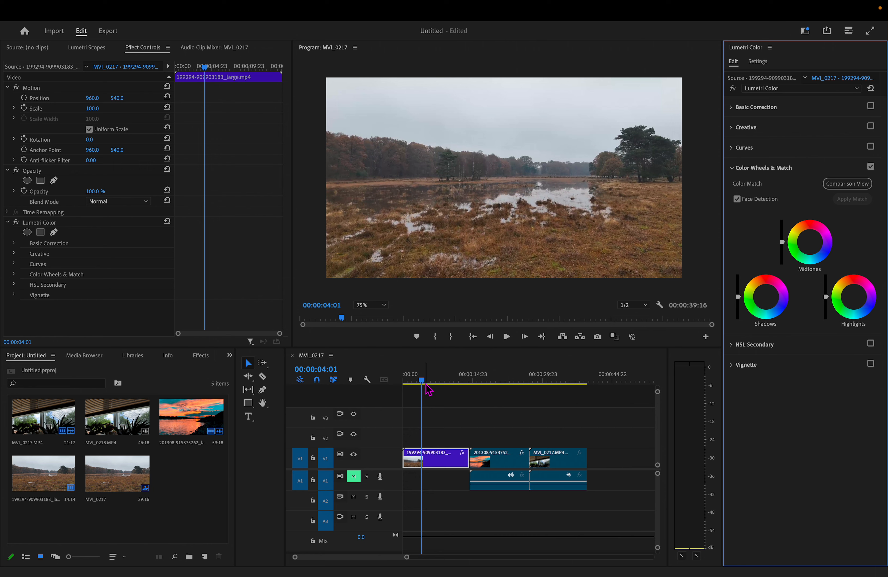
drag(425, 384, 446, 468)
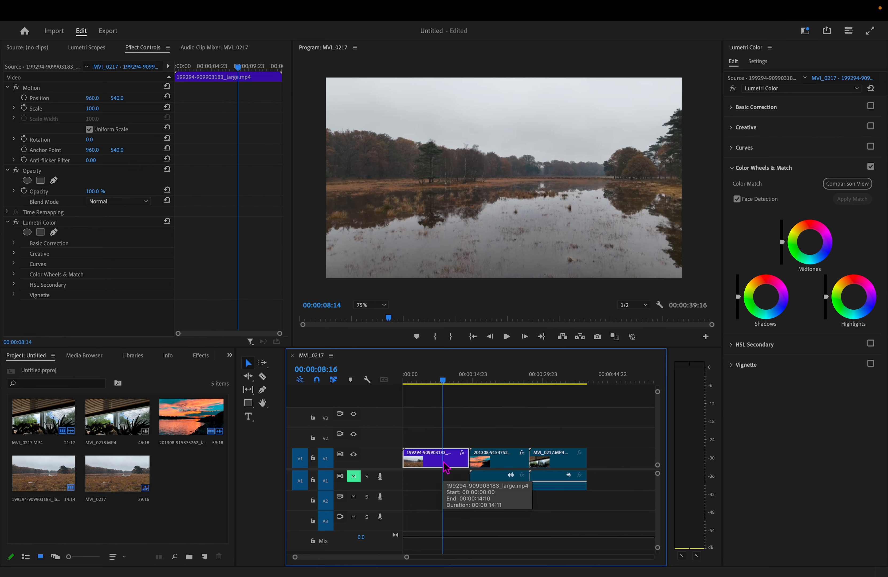
click(852, 185)
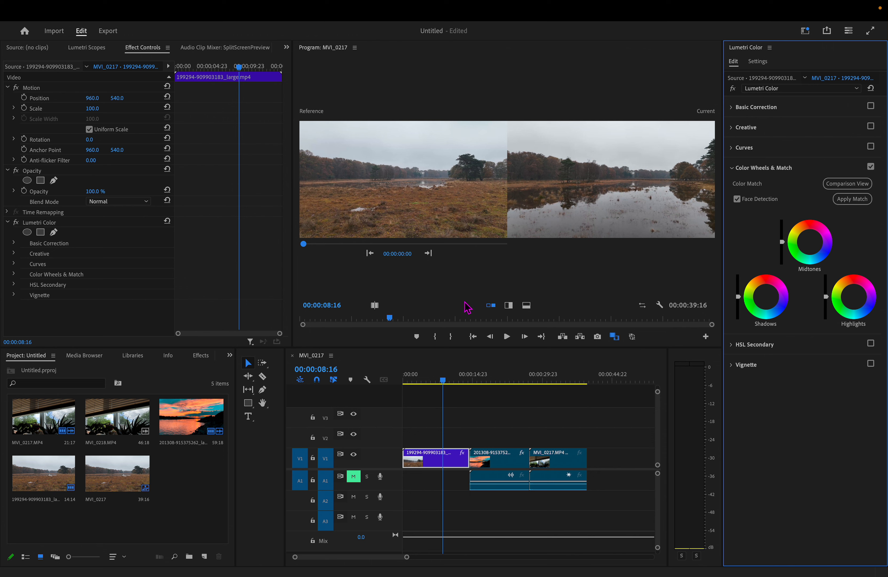
- Browse the comparison reference through the sequence's edits and settle on the sunset clip at 00:00:14:11
click(428, 254)
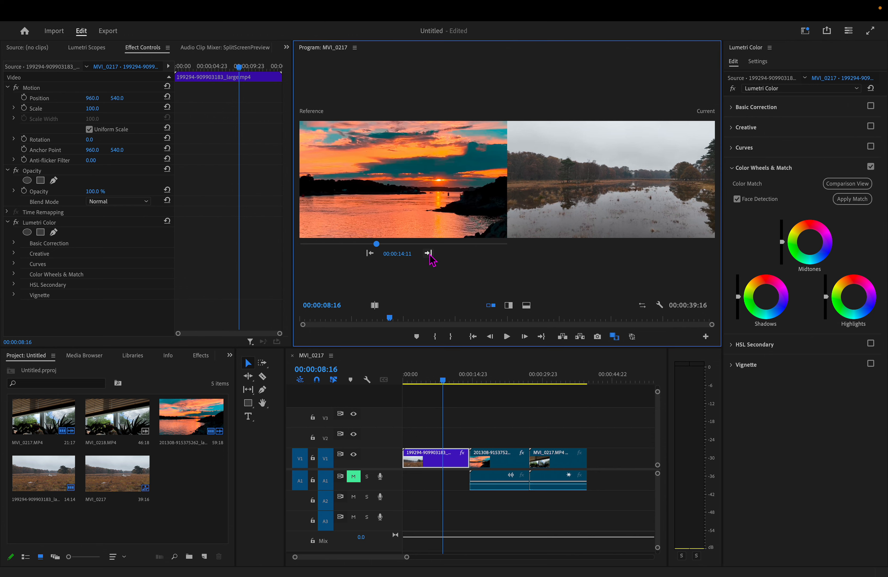
click(428, 254)
click(429, 254)
click(427, 254)
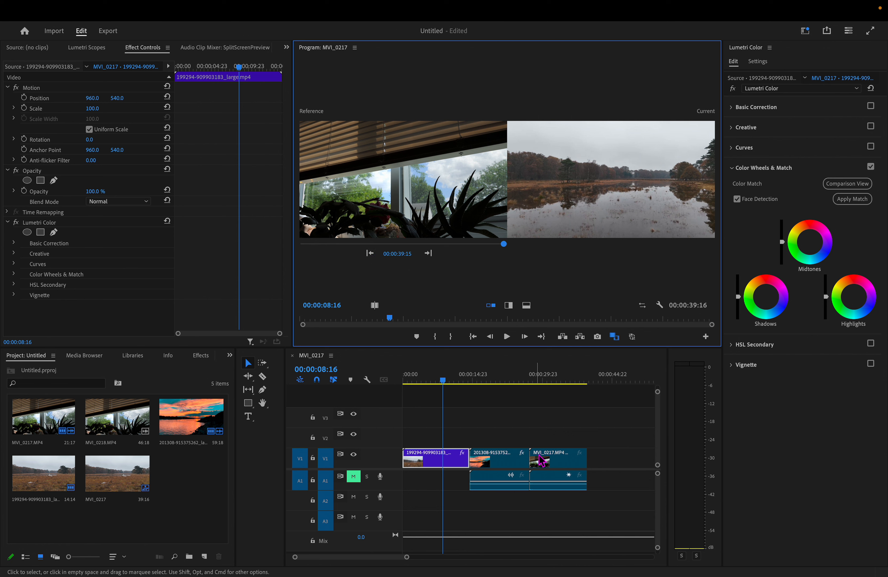
click(370, 253)
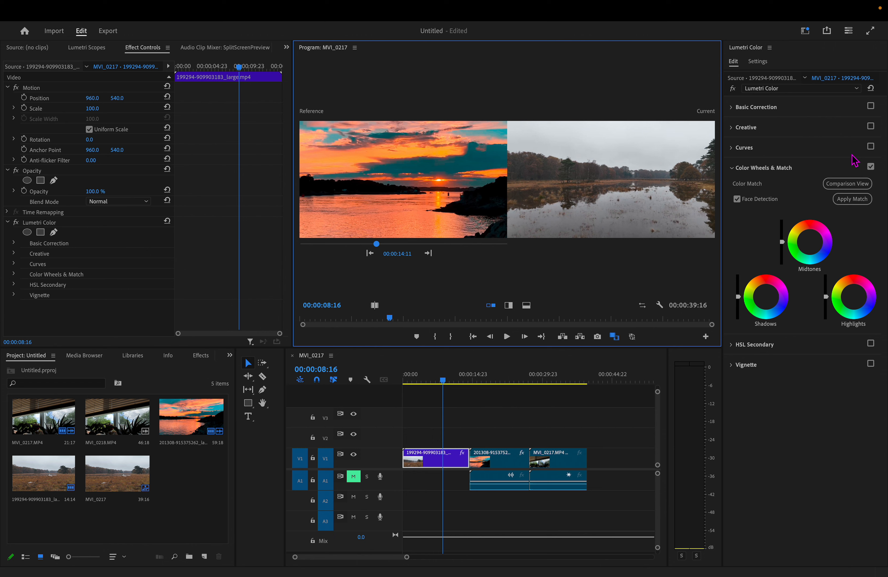
- Try matching the landscape clip's color to the sunset reference, accepting the HSL Secondary reset, and undo the match
click(857, 199)
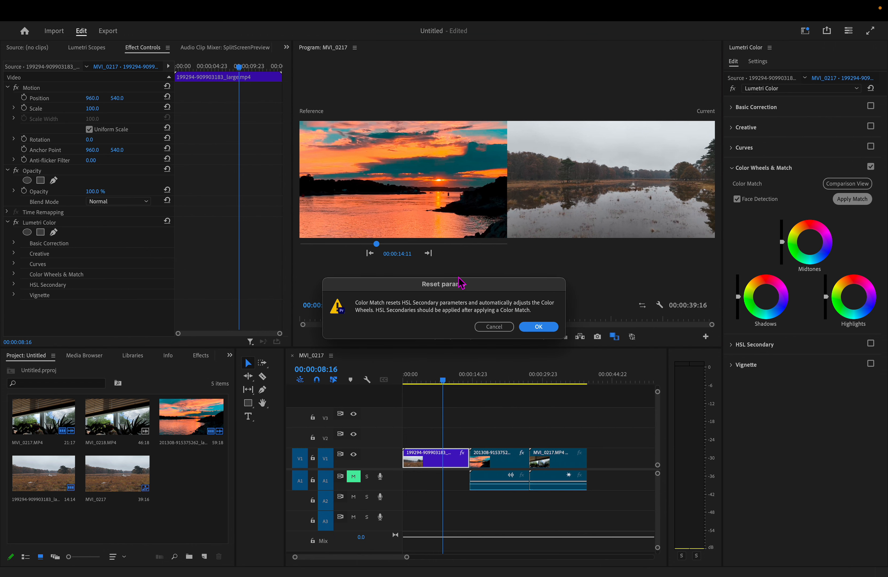
click(541, 328)
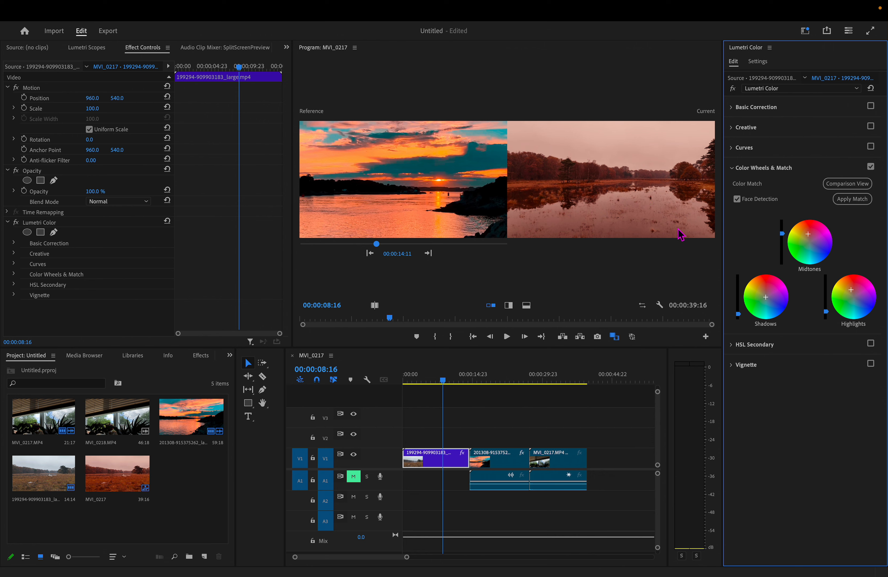
key(ctrl+z)
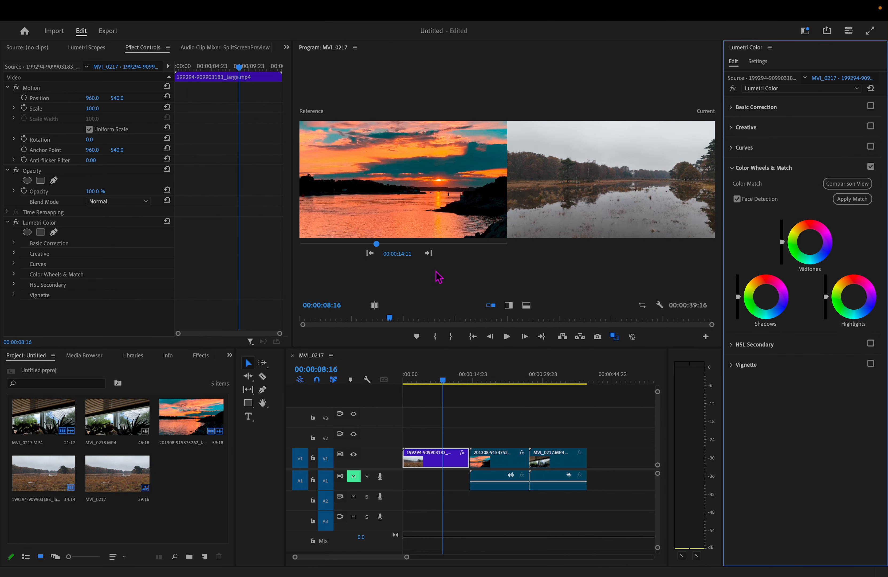
- Try matching the landscape clip's color to the window plants reference at 00:00:27:05, and undo the match
click(440, 244)
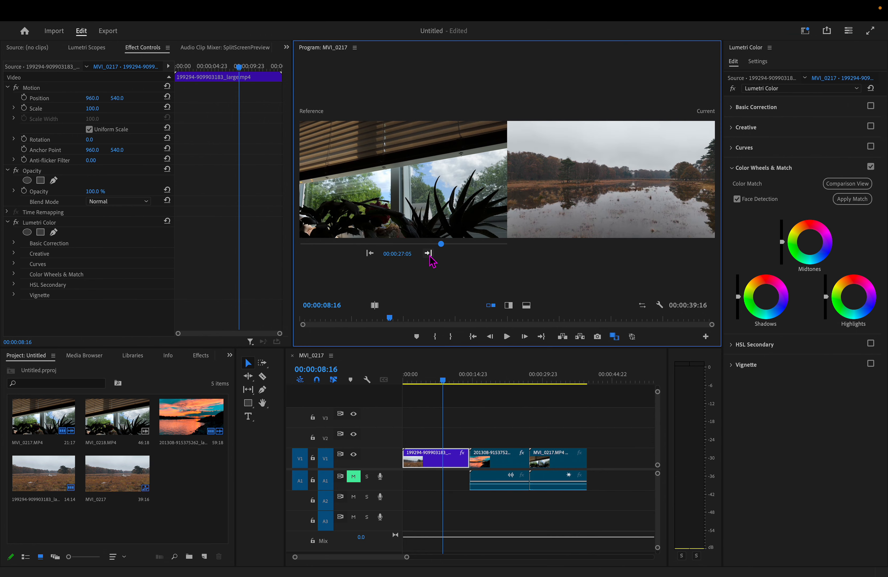
click(854, 199)
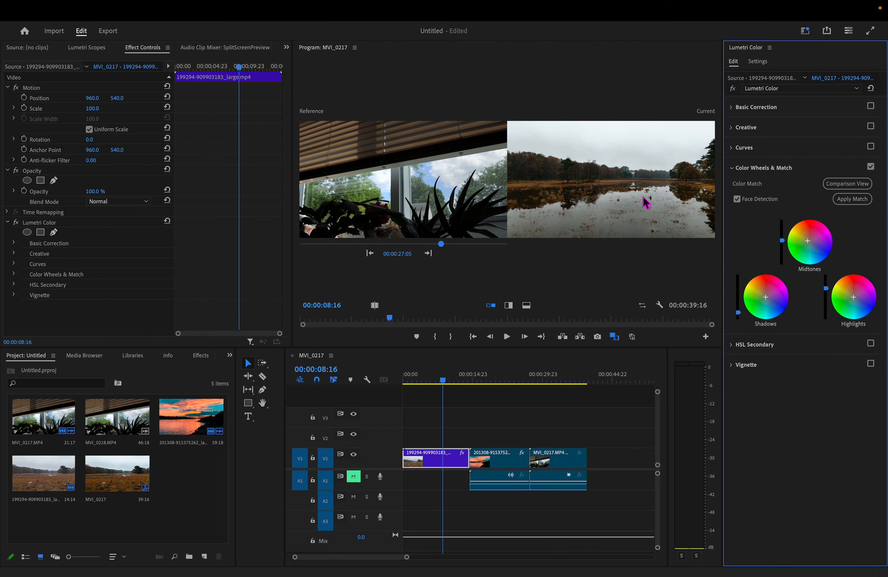
key(super+z)
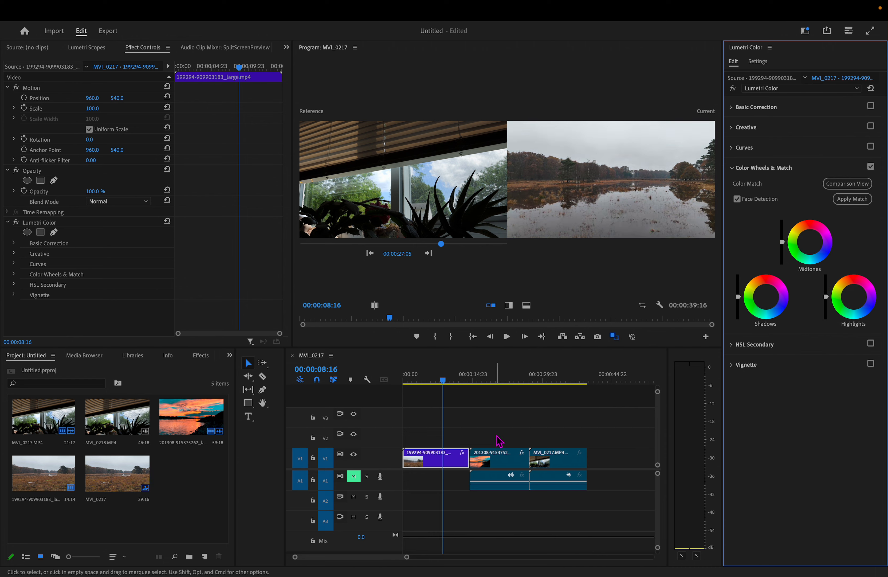
- Select the MVI_0217.MP4 clip at 00:00:33:00 for comparison and use the sunset clip at 00:00:14:11 as its reference
drag(444, 380, 443, 450)
click(570, 465)
drag(446, 380, 557, 438)
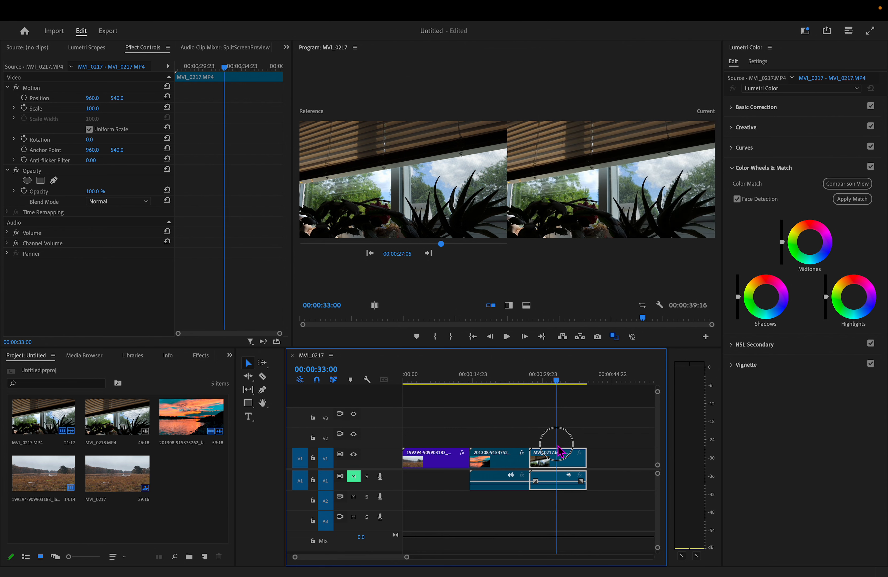
click(369, 253)
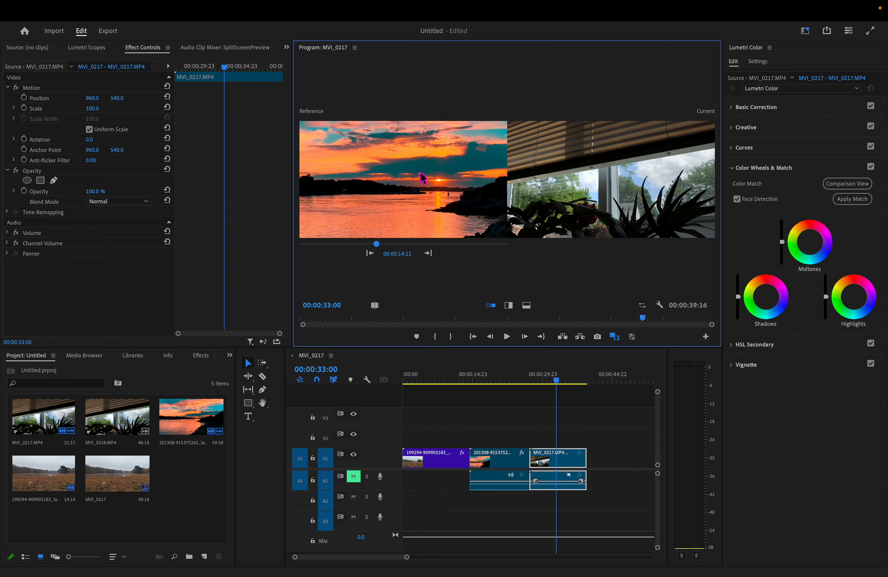
- Try matching the window plants clip's color to the sunset reference, and undo the match
click(853, 199)
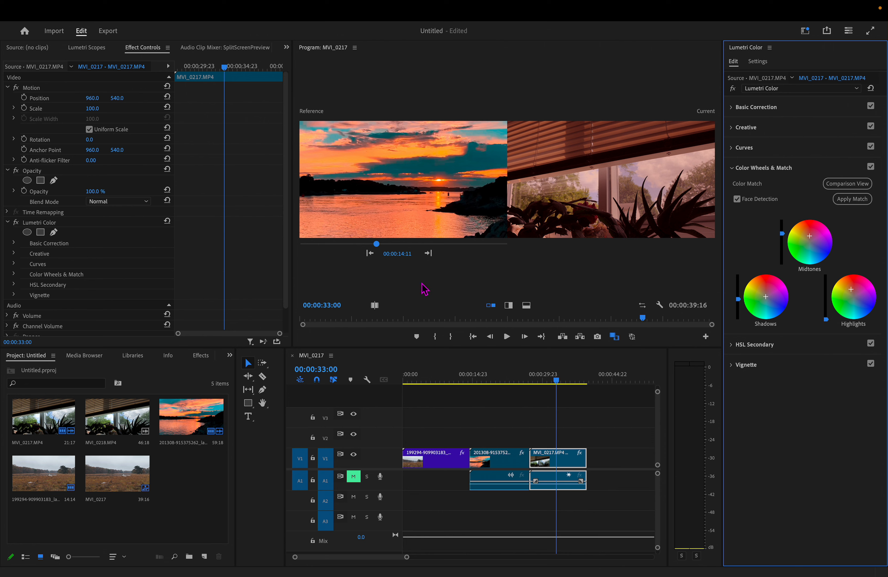
key(super+z)
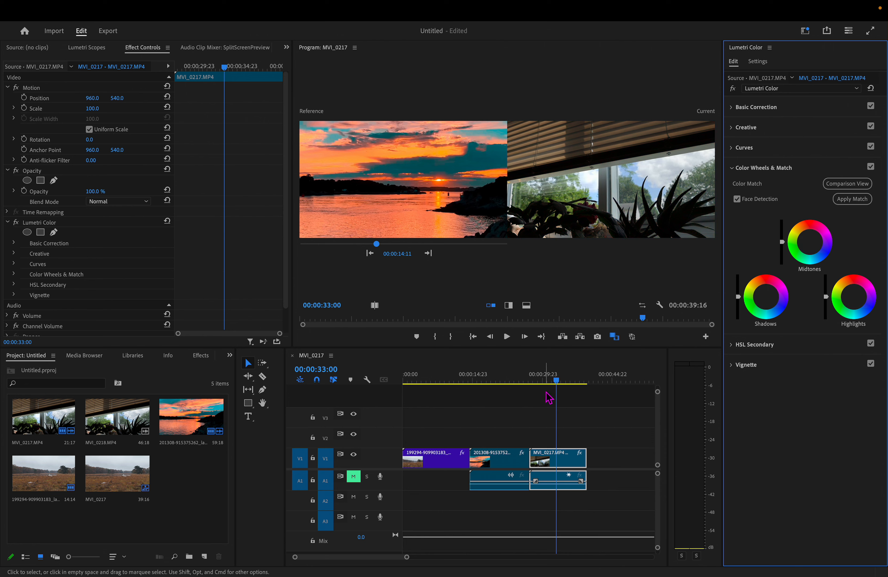
- Try matching the window plants clip's color to the landscape reference at 00:00:00:00, and undo the match
click(370, 254)
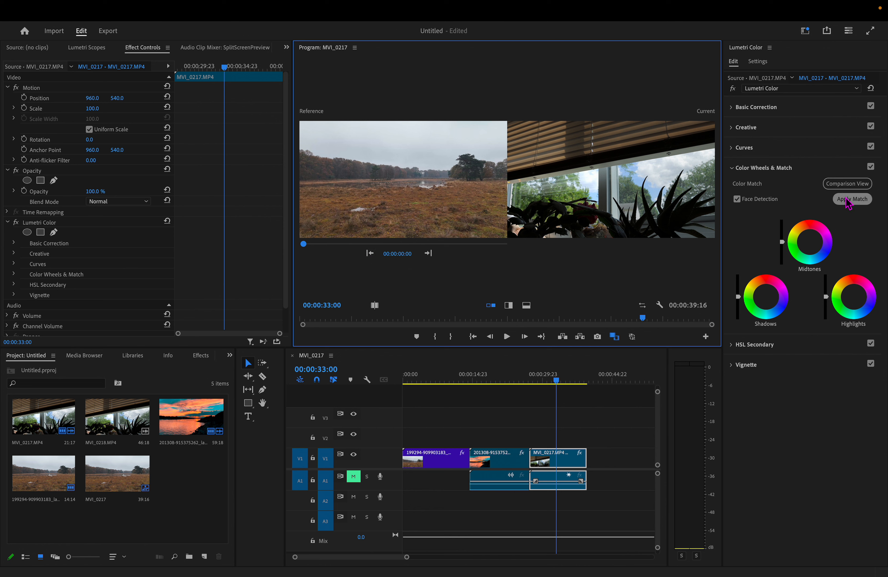
click(856, 203)
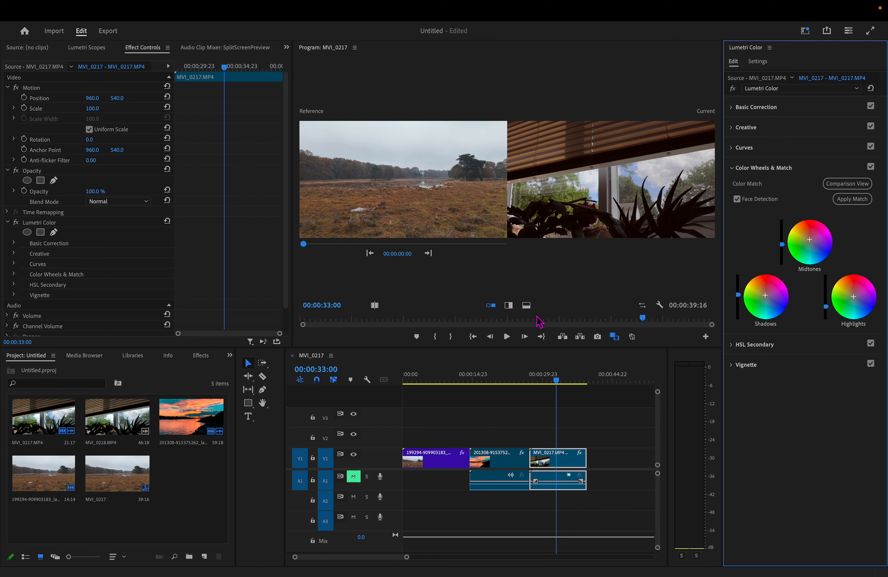
key(super+z)
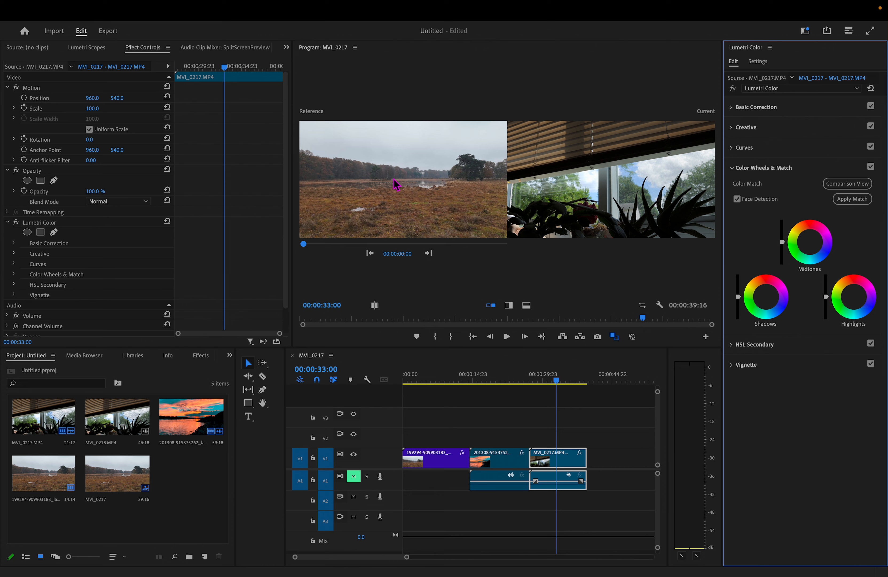
- Try the AlexaV3_K1S1_LogC2Video_DCIP3_EE input LUT on the window plants clip, viewed at 00:00:31:10
drag(555, 383, 550, 426)
click(437, 382)
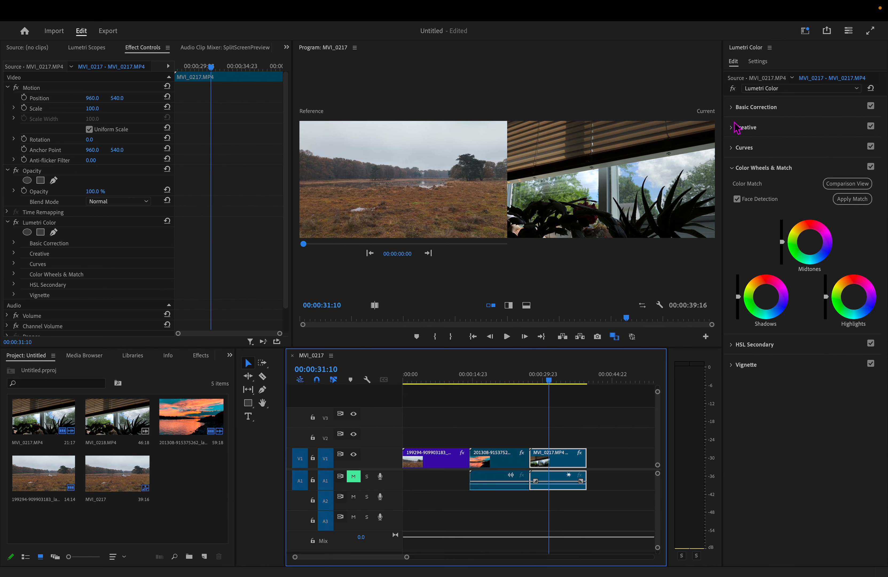
click(732, 107)
click(812, 123)
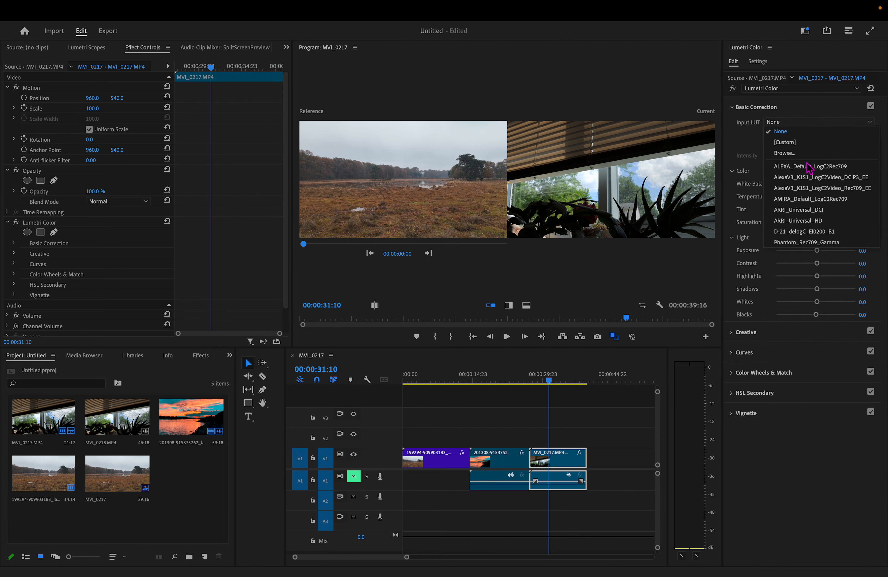
click(831, 177)
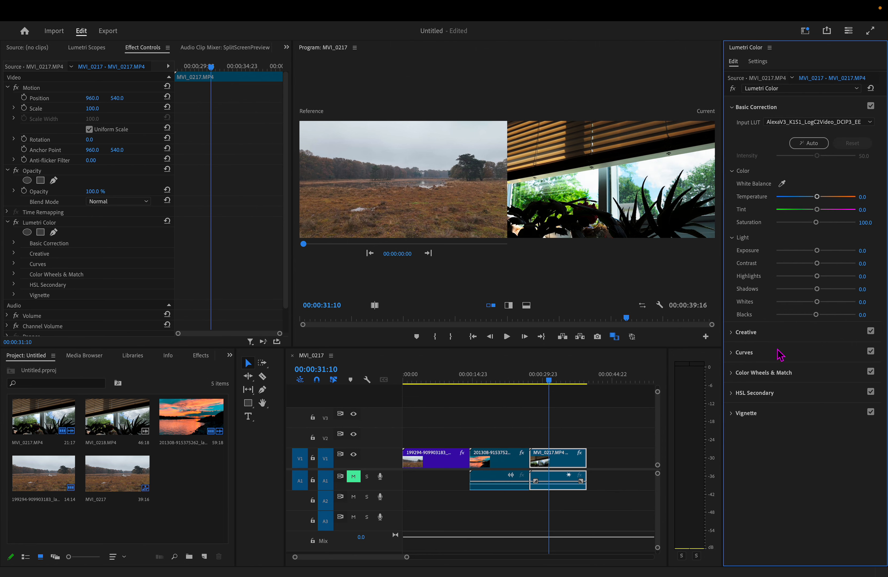
- Turn off the comparison view in Color Wheels & Match and collapse that section
click(734, 375)
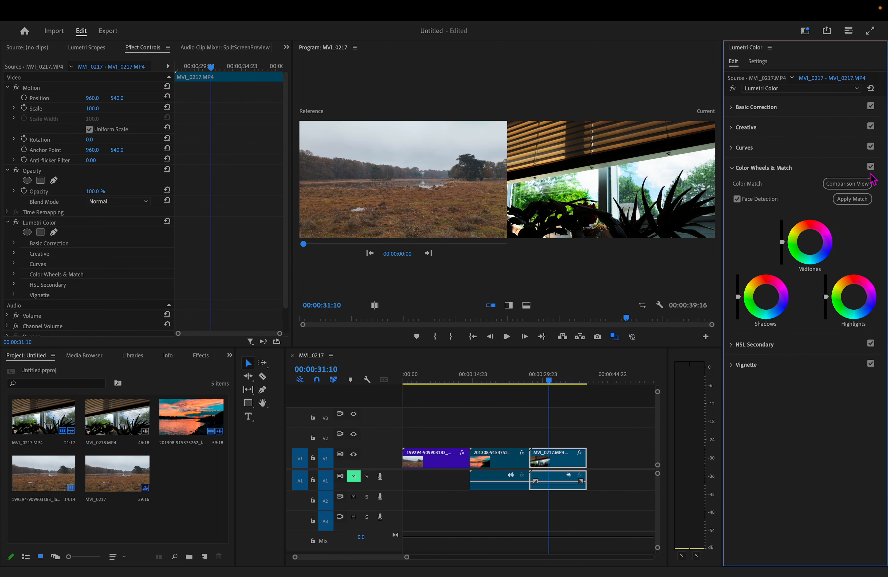
click(848, 183)
click(740, 171)
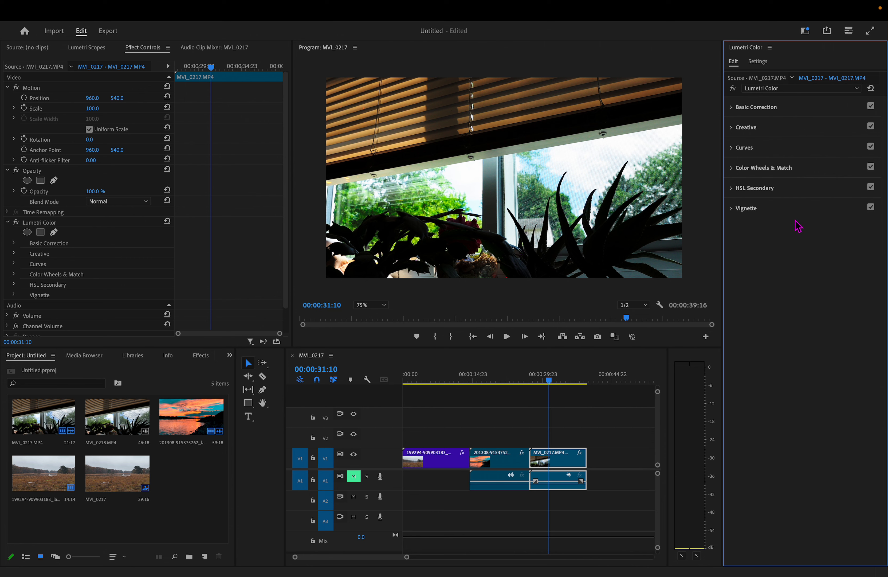
- Set the window plants clip's input LUT to ARRI_Universal_HD in Basic Correction
click(736, 107)
click(798, 122)
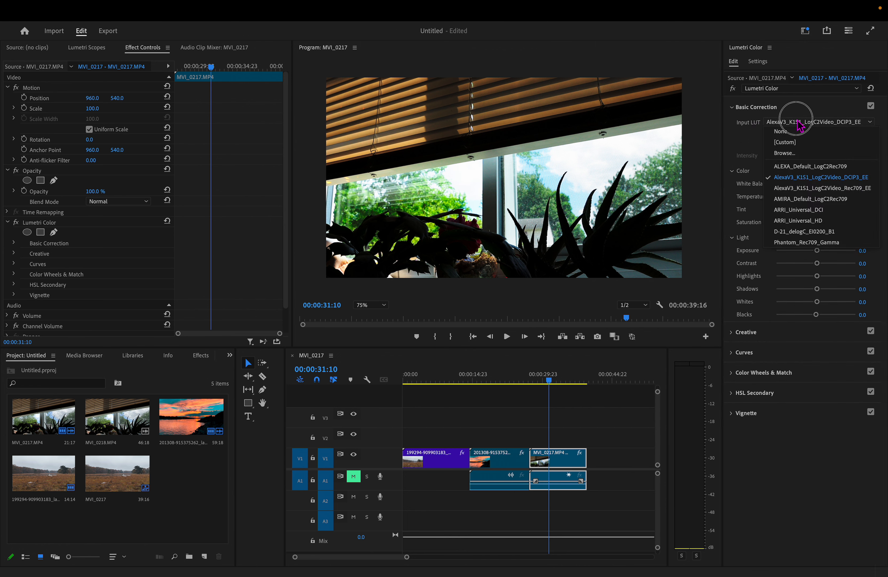
click(815, 220)
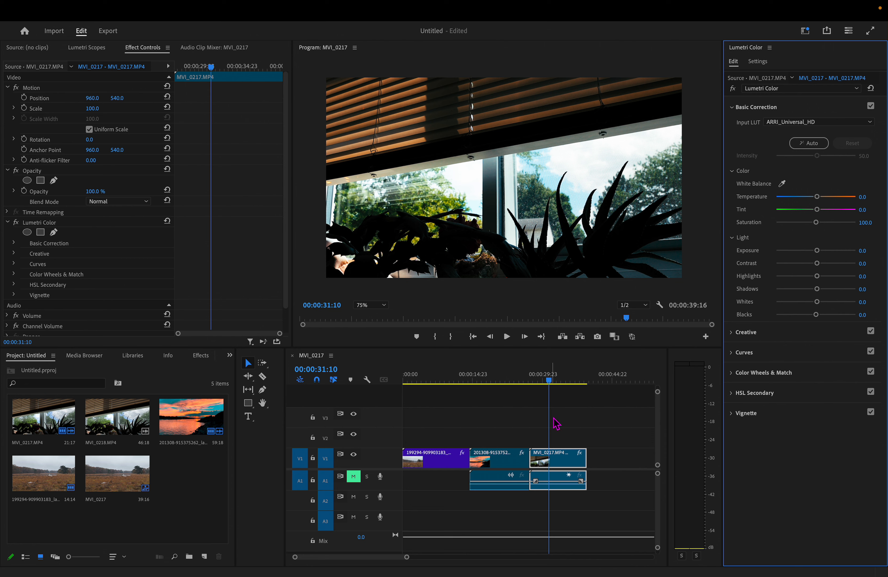
- Copy the Lumetri Color effect from the window plants clip and paste it onto the sunset clip, viewed at 00:00:20:20
click(517, 464)
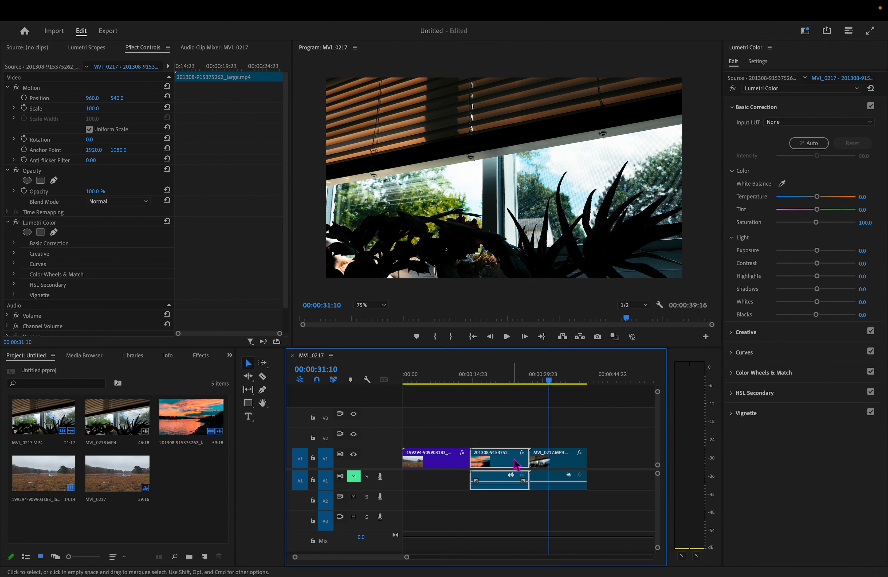
click(569, 465)
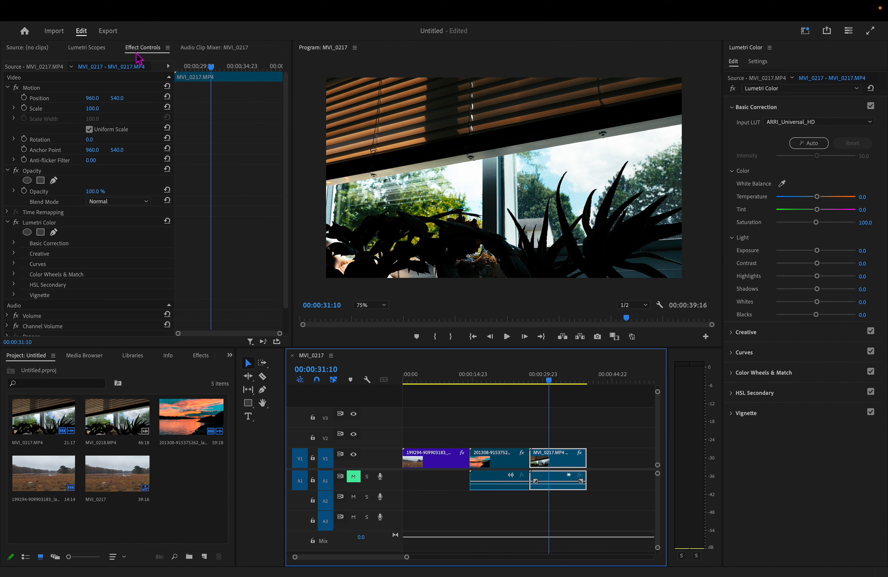
right_click(53, 223)
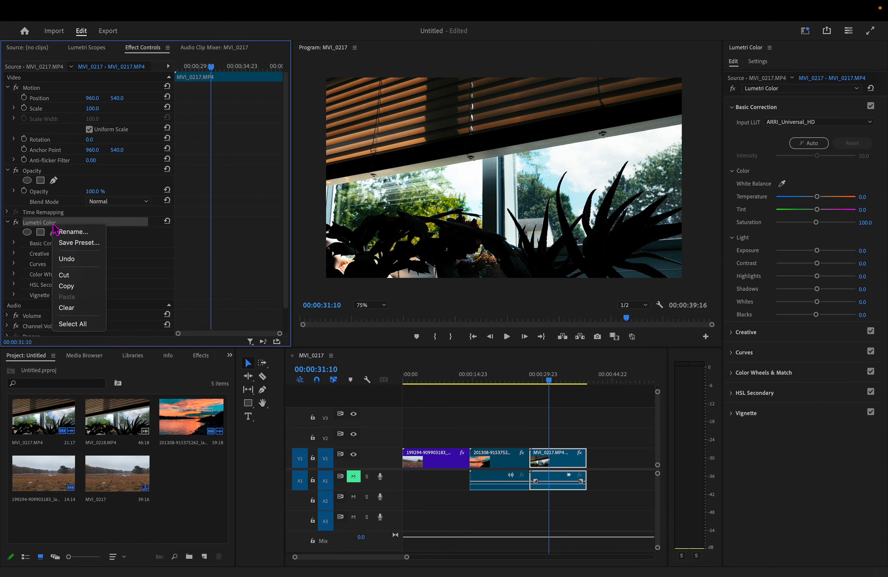
click(73, 286)
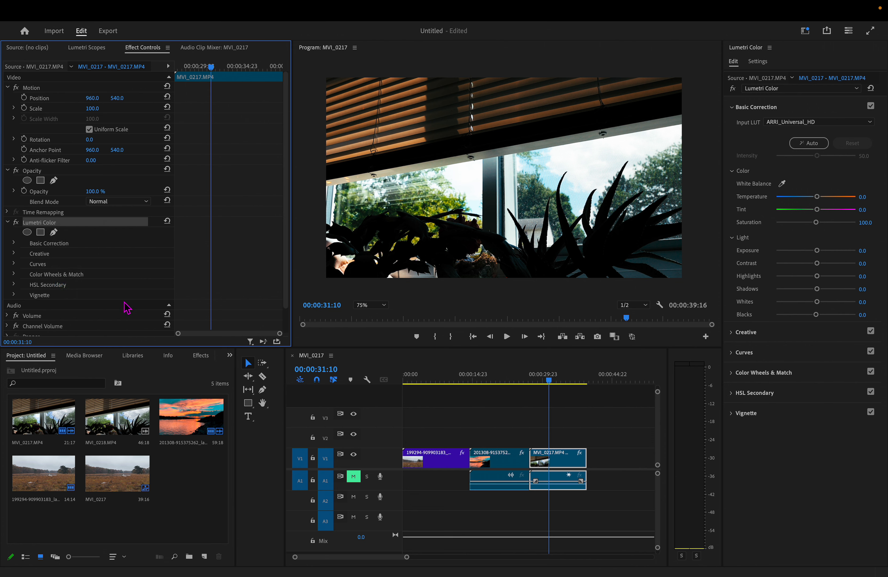
click(525, 469)
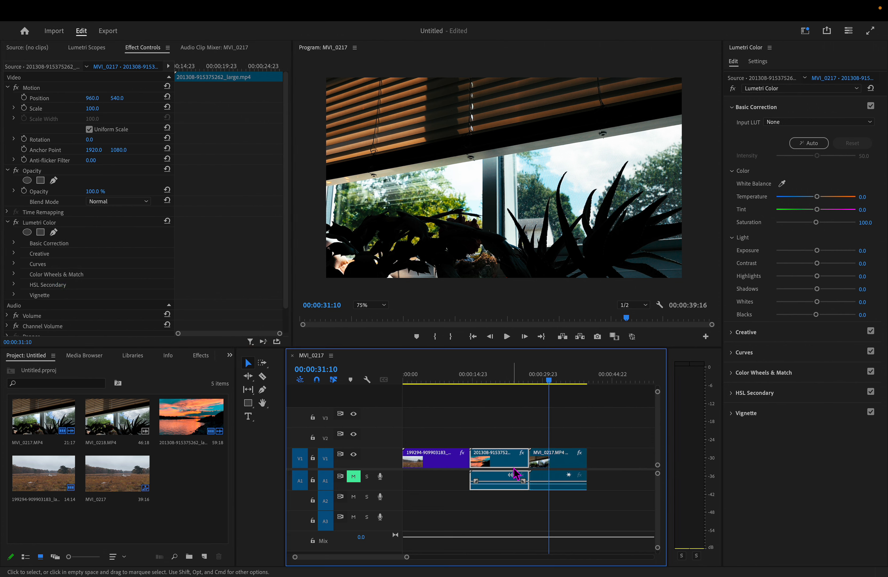
drag(526, 378, 501, 412)
key(super+v)
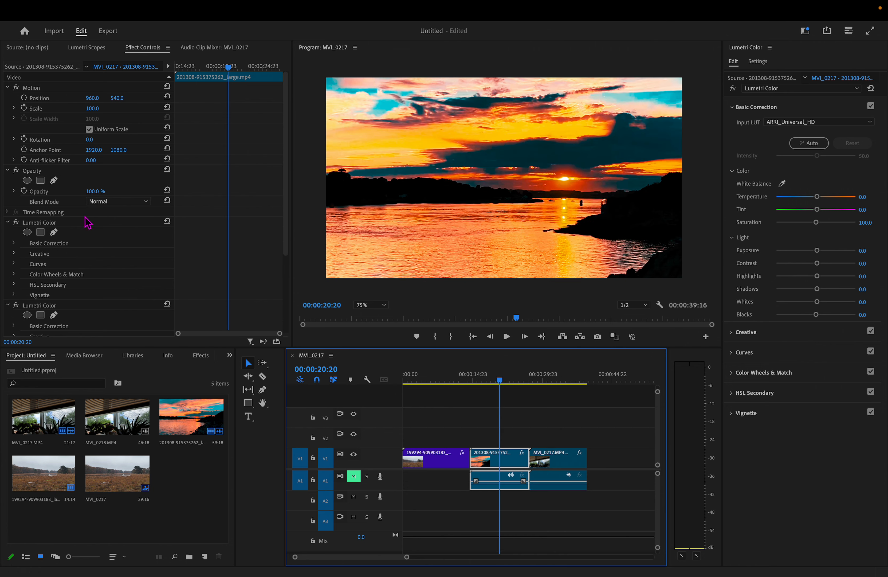
- Remove both Lumetri Color effects from the sunset clip
right_click(42, 224)
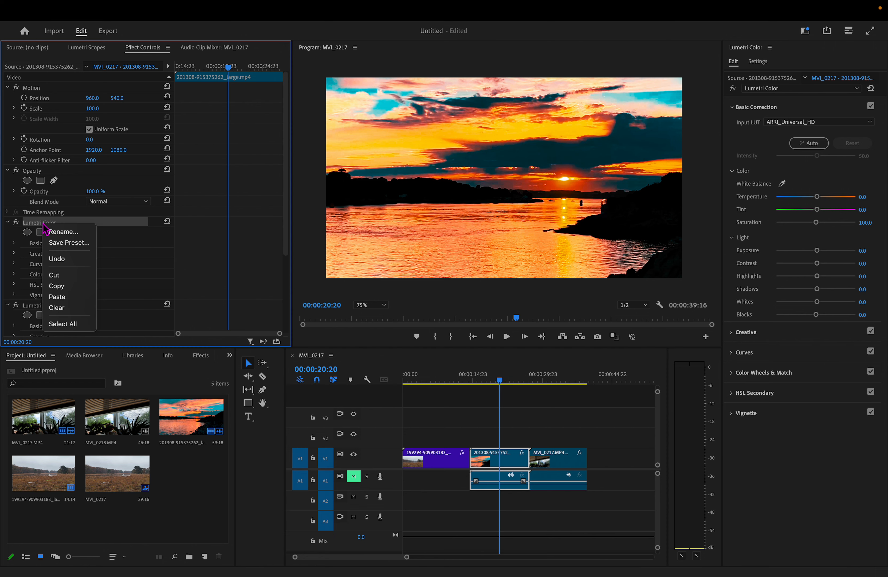
click(70, 308)
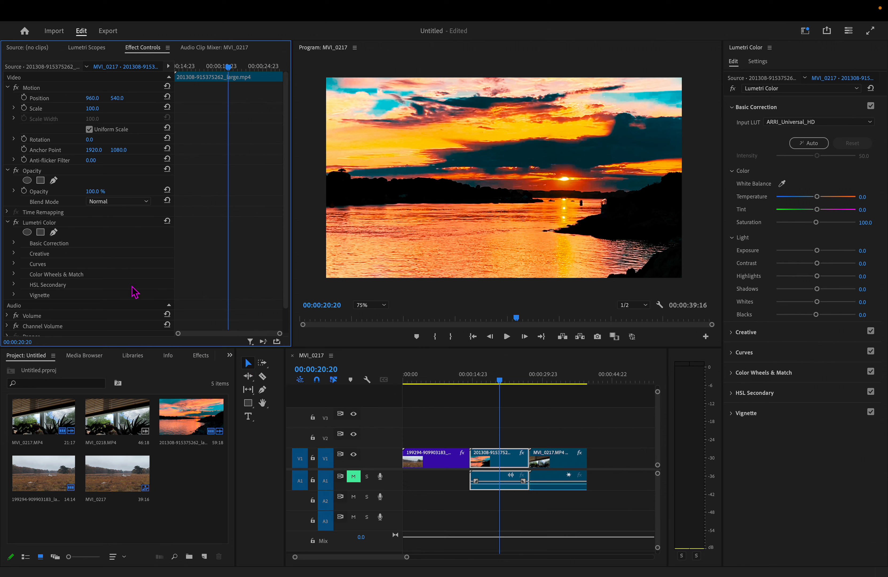
right_click(45, 224)
click(77, 310)
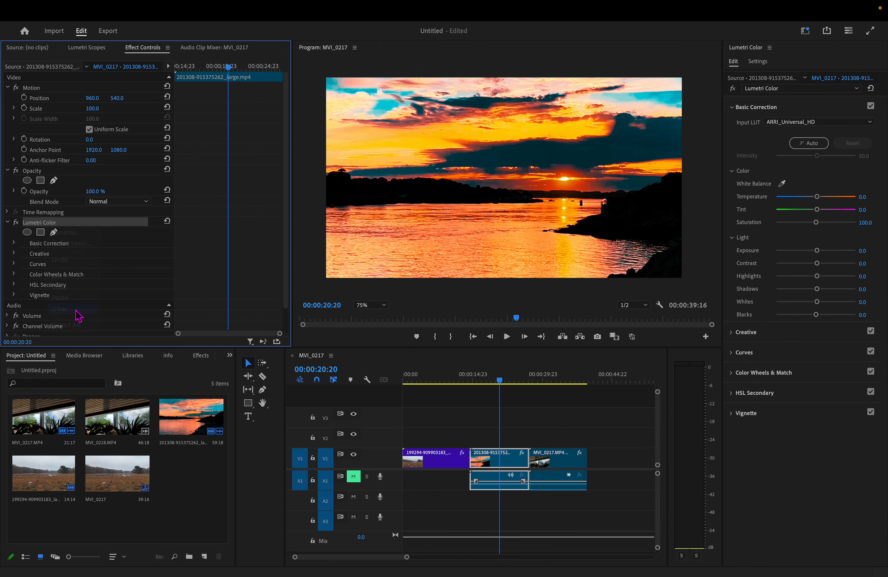
click(442, 470)
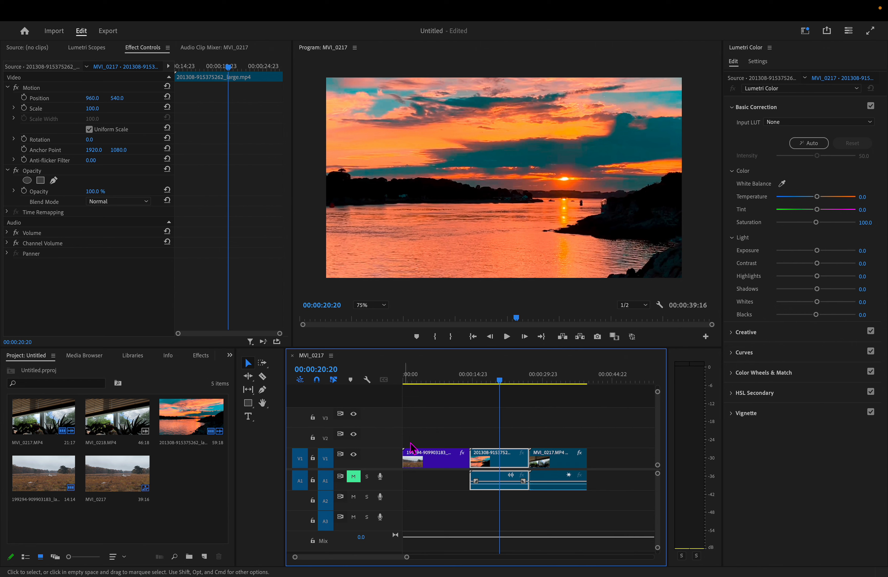
- Apply the Cinematic Lumetri presets 2 Strip and Cinespace 25 to the sunset clip
click(207, 359)
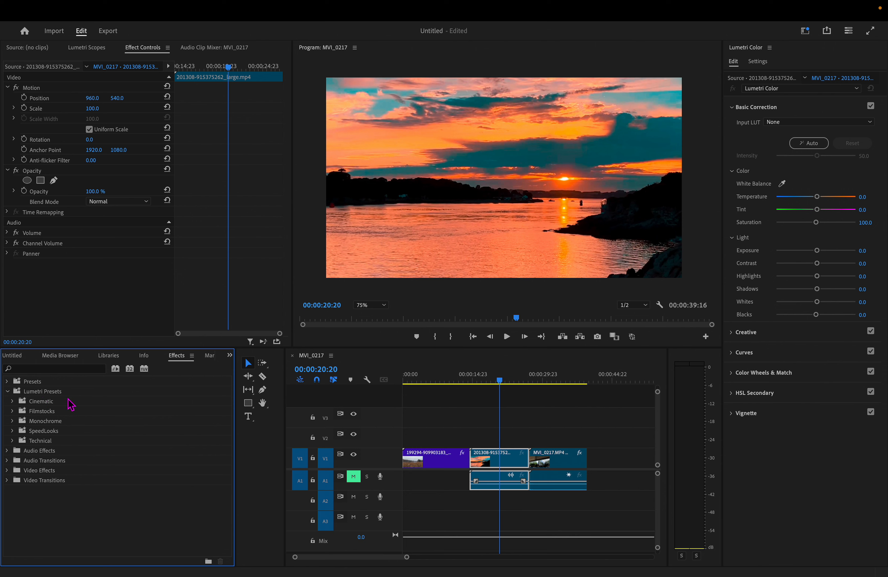
click(12, 402)
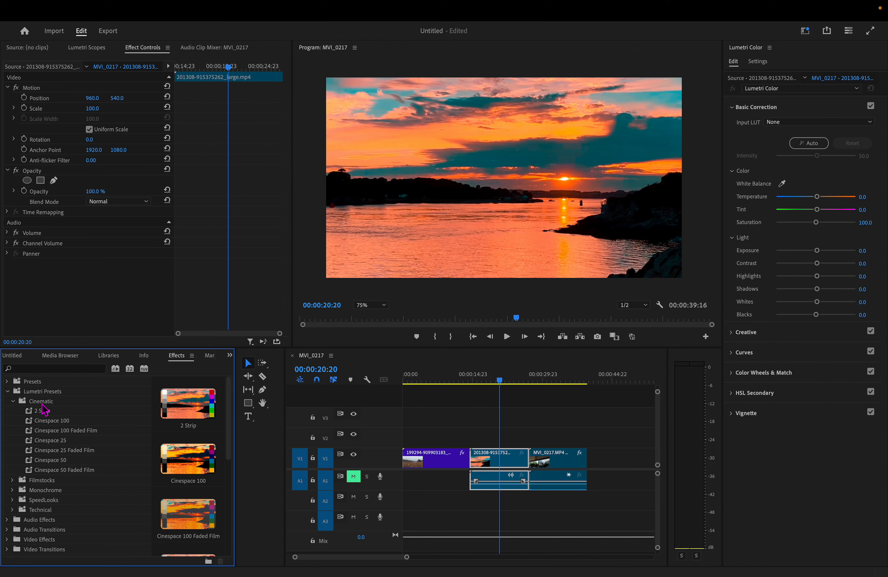
drag(44, 409, 505, 462)
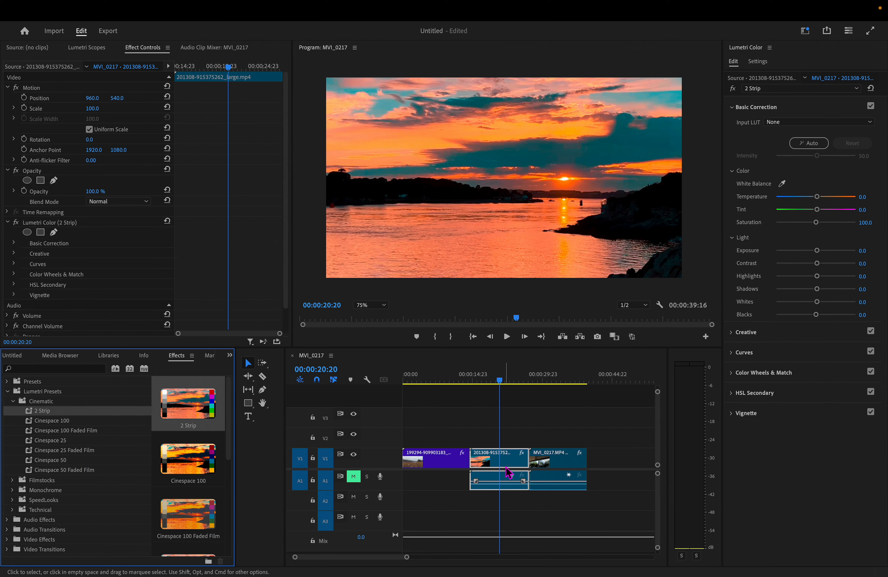
drag(48, 442, 493, 466)
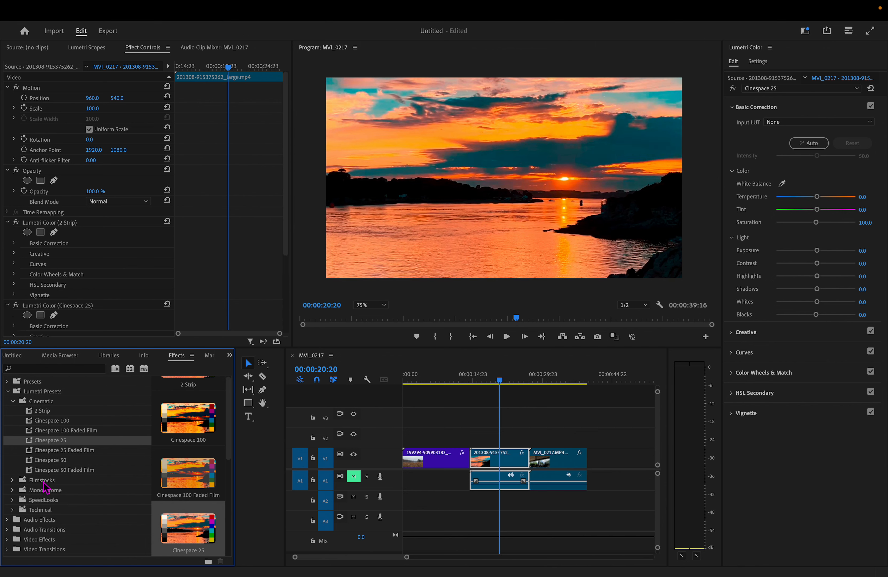
- Preview the Fuji F125 Kodak 2393 film stock preset, and apply the Monochrome Faded preset to the sunset clip
click(13, 480)
click(73, 502)
click(74, 509)
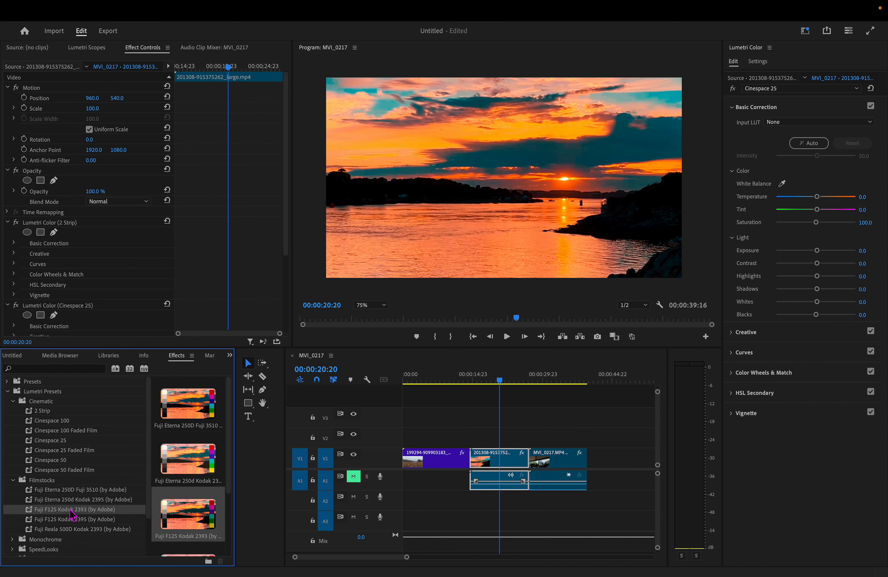
scroll(93, 510, down, 1)
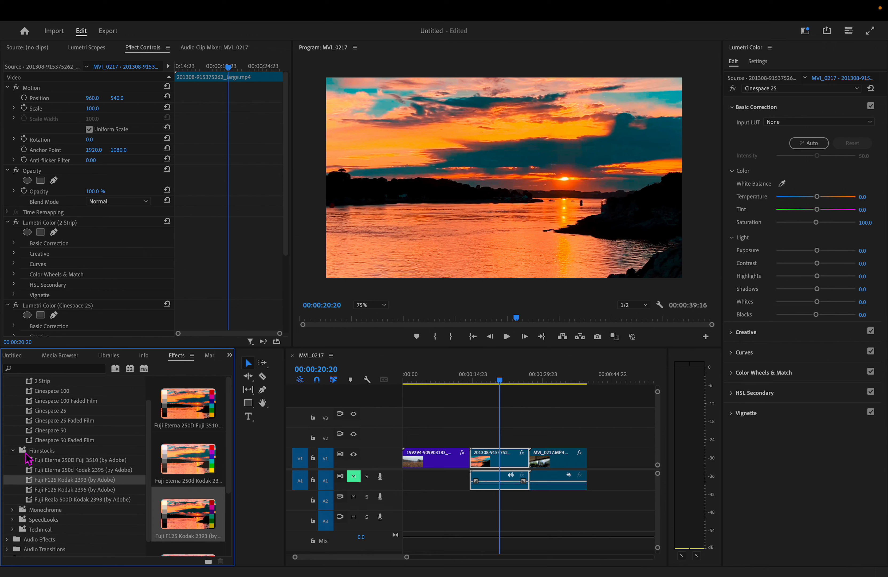
click(15, 452)
click(13, 489)
drag(60, 500, 474, 457)
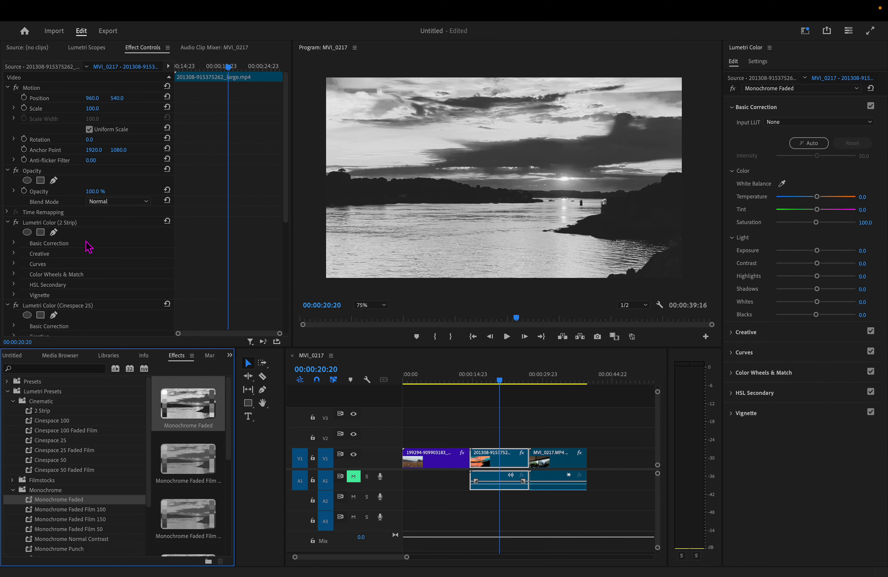
- Remove the Lumetri Color (Cinespace 25) effect from the sunset clip
right_click(68, 311)
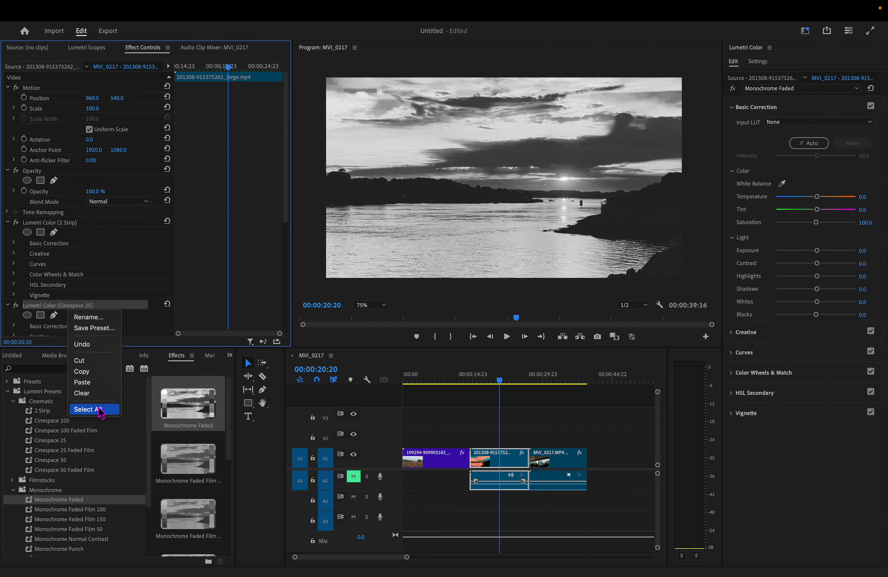
click(84, 393)
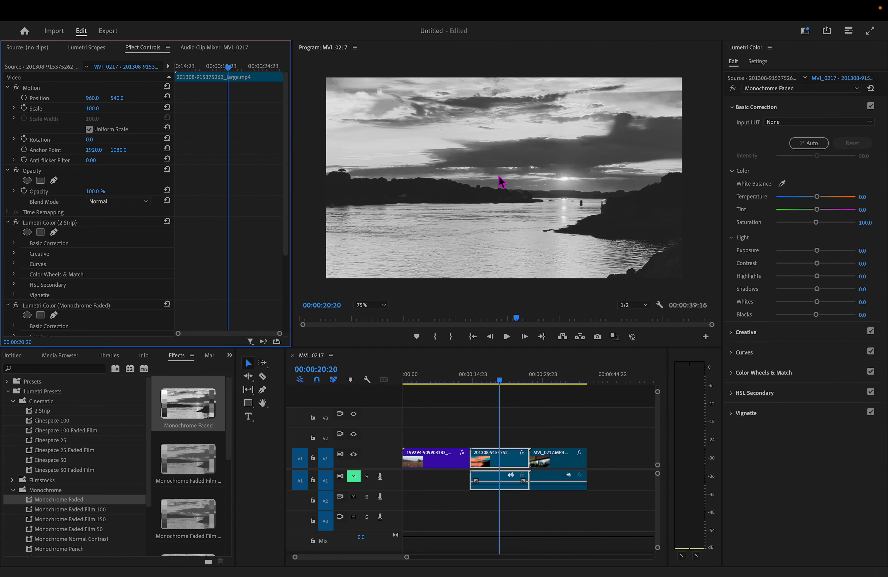